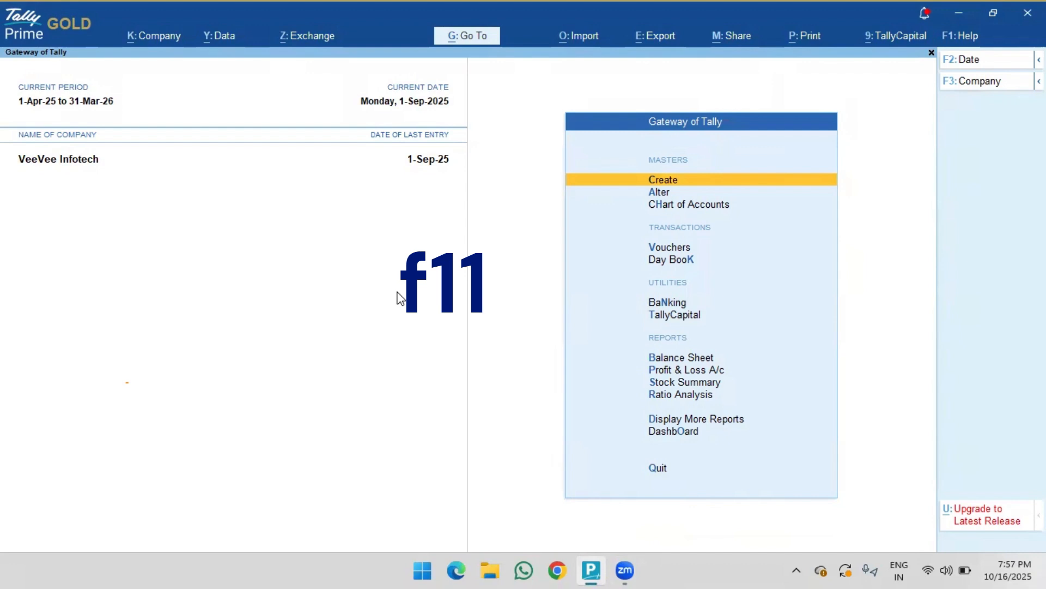
# Set Enable Bill-wise entry to Yes in the company features and save them.
pyautogui.press('F11')
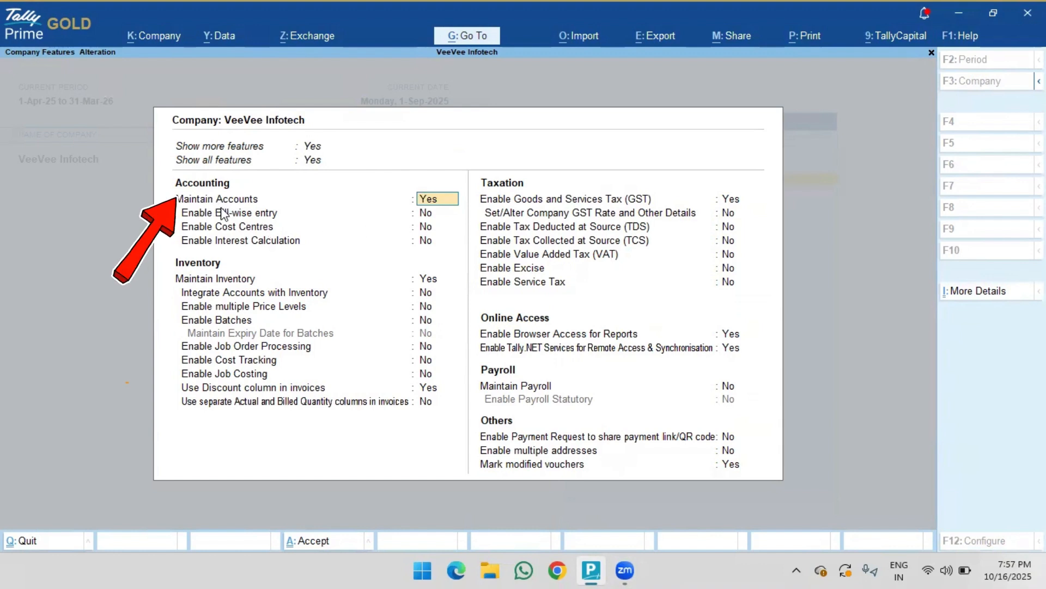
pyautogui.press('Return')
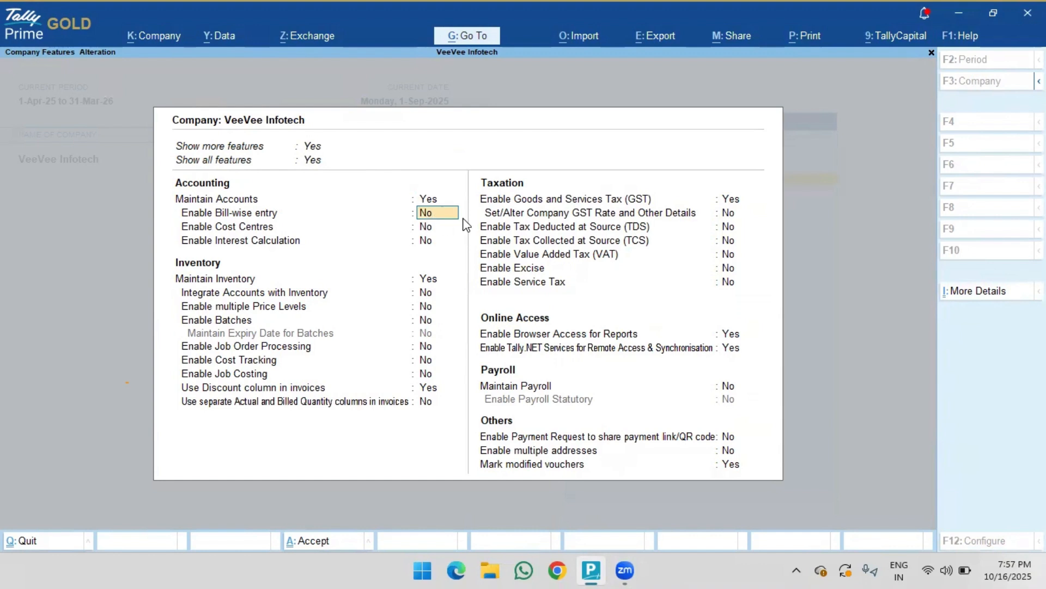
pyautogui.write('y')
pyautogui.press('Return')
pyautogui.press('Return')
pyautogui.press('Return')
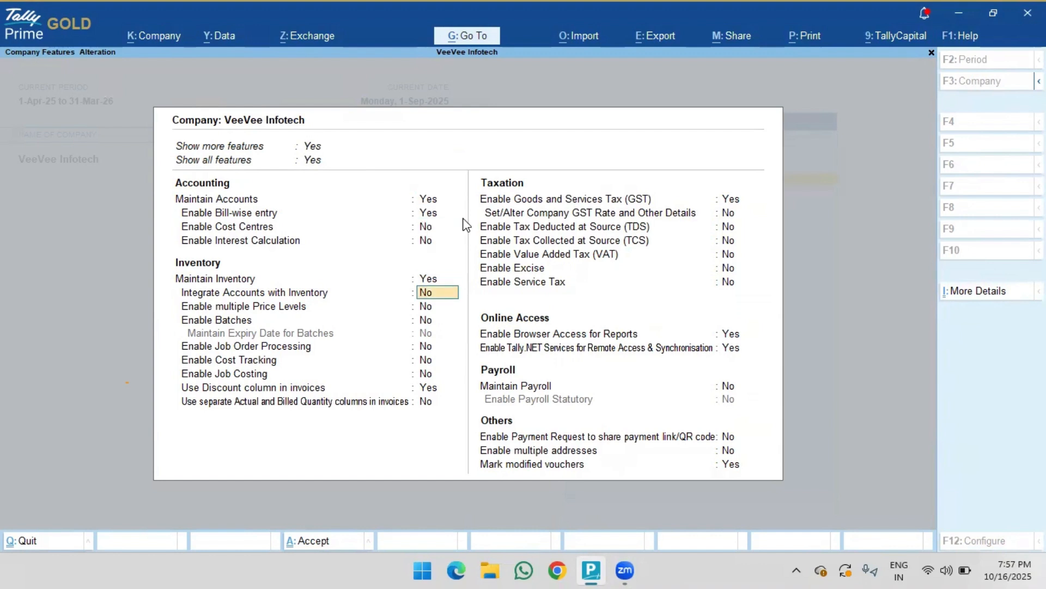
pyautogui.hotkey('ctrl', 'a')
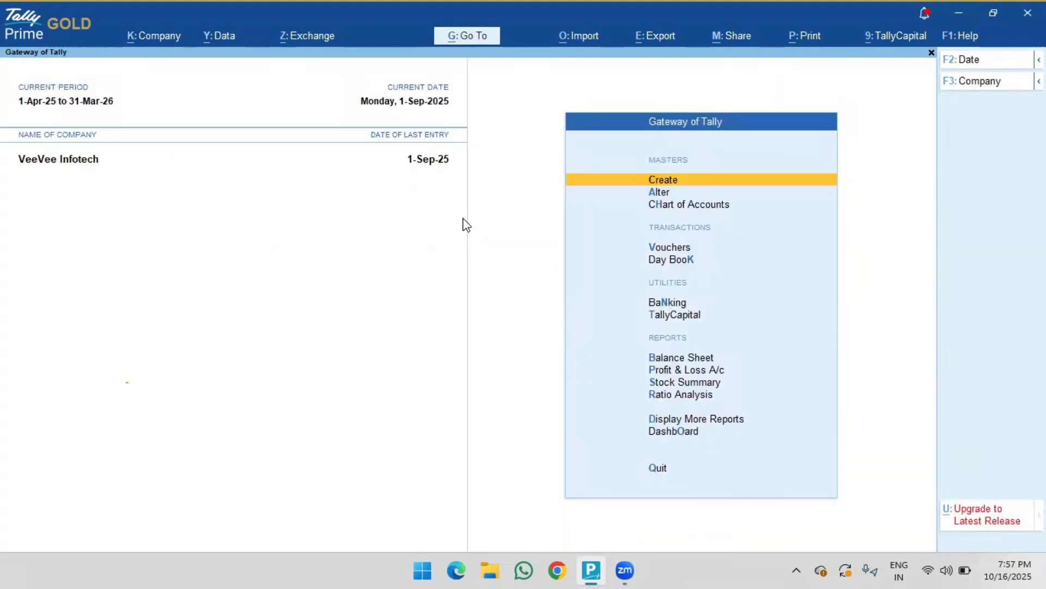
# Open the Akm Traders ledger for alteration.
pyautogui.press('Down')
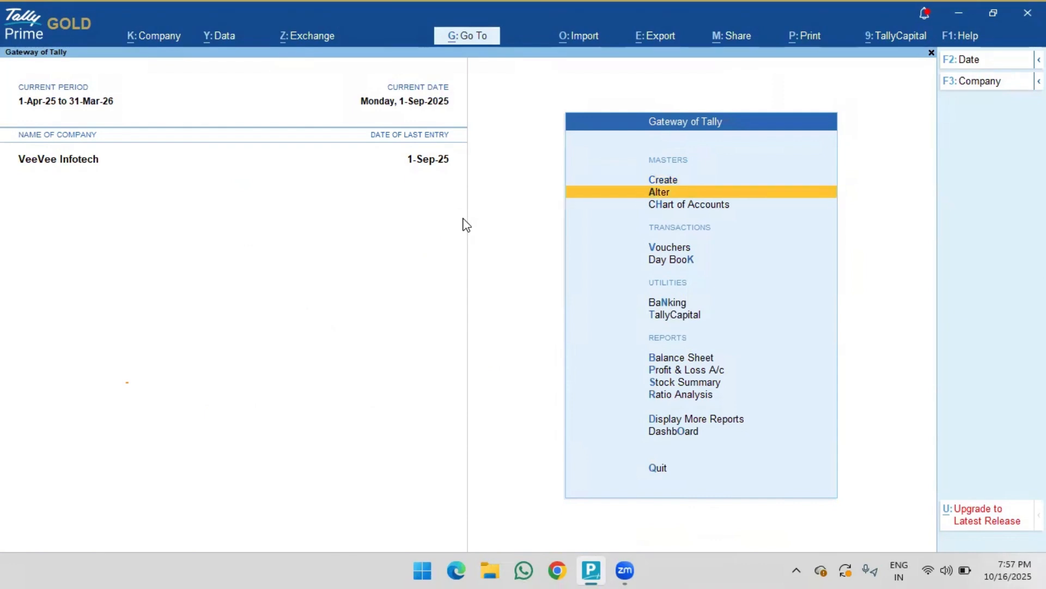
pyautogui.press('Up')
pyautogui.press('Down')
pyautogui.press('Return')
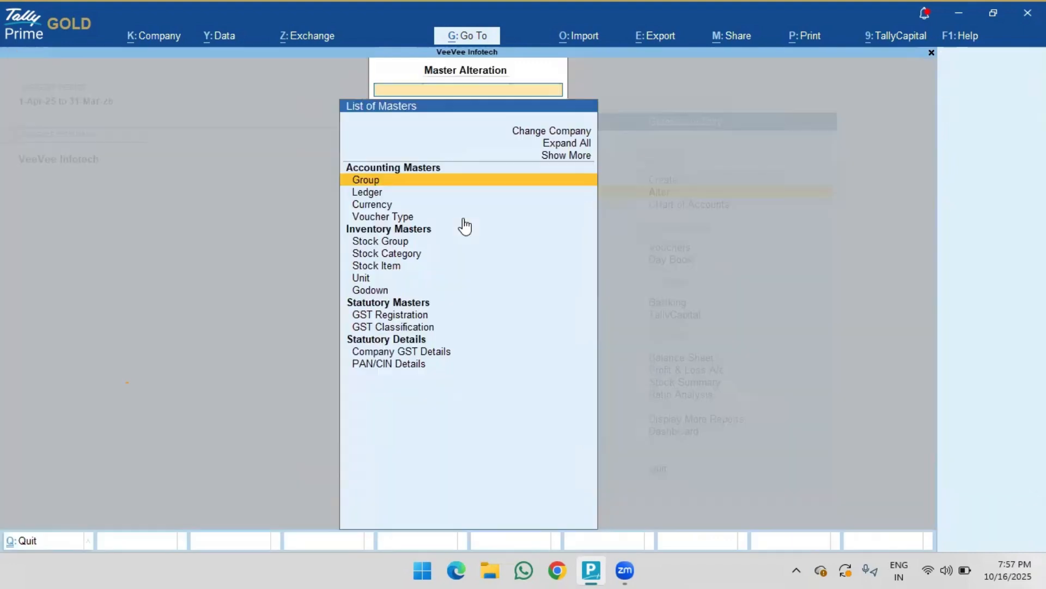
pyautogui.press('Down')
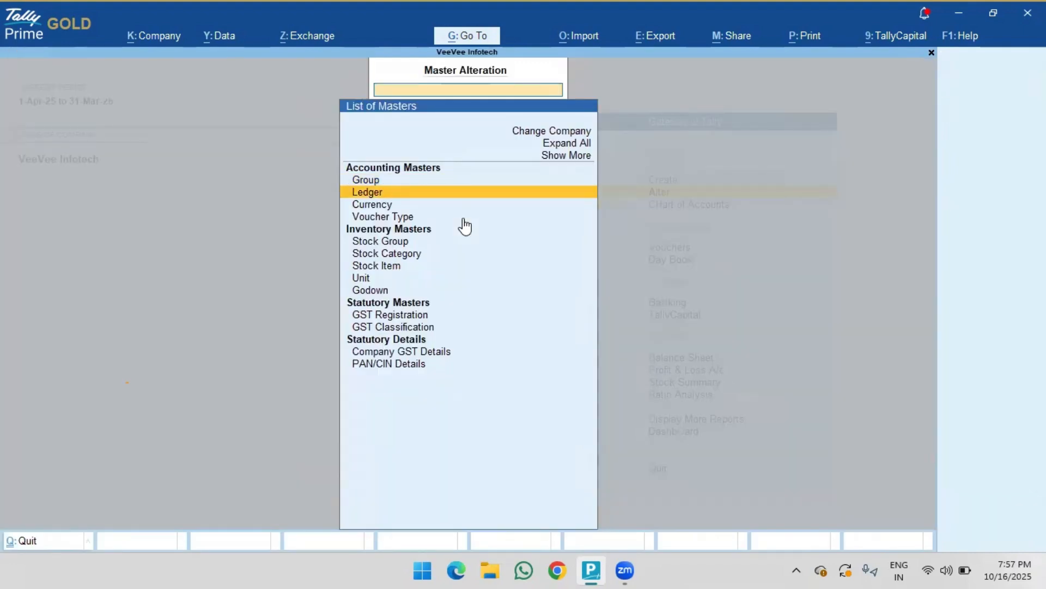
pyautogui.press('Return')
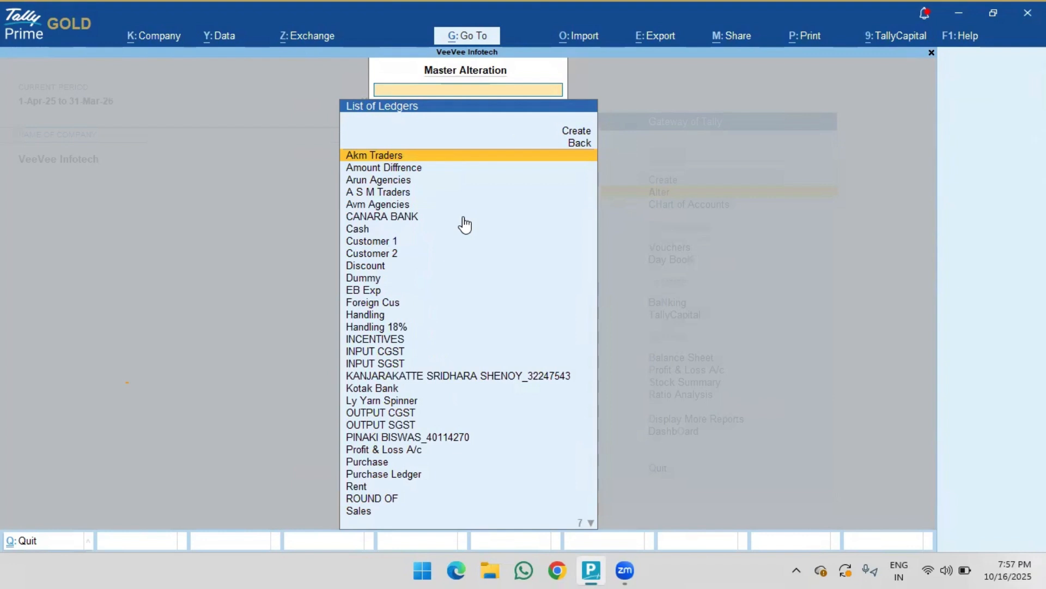
pyautogui.press('Return')
pyautogui.press('Return')
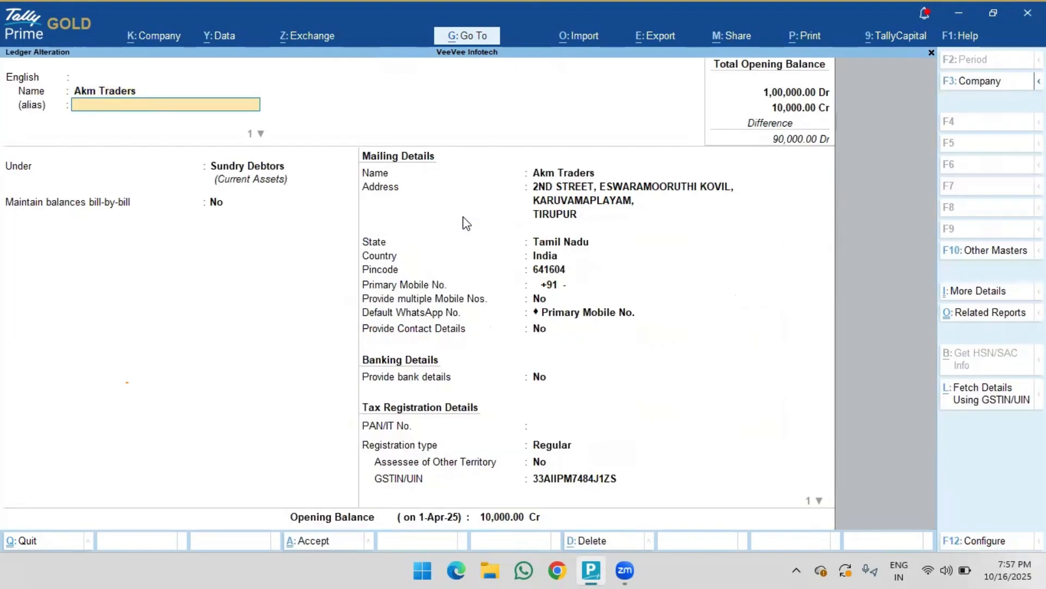
# Set Maintain balances bill-by-bill to Yes for the ledger, leave the default credit period blank, and save it.
pyautogui.press('Return')
pyautogui.press('Return')
pyautogui.press('Return')
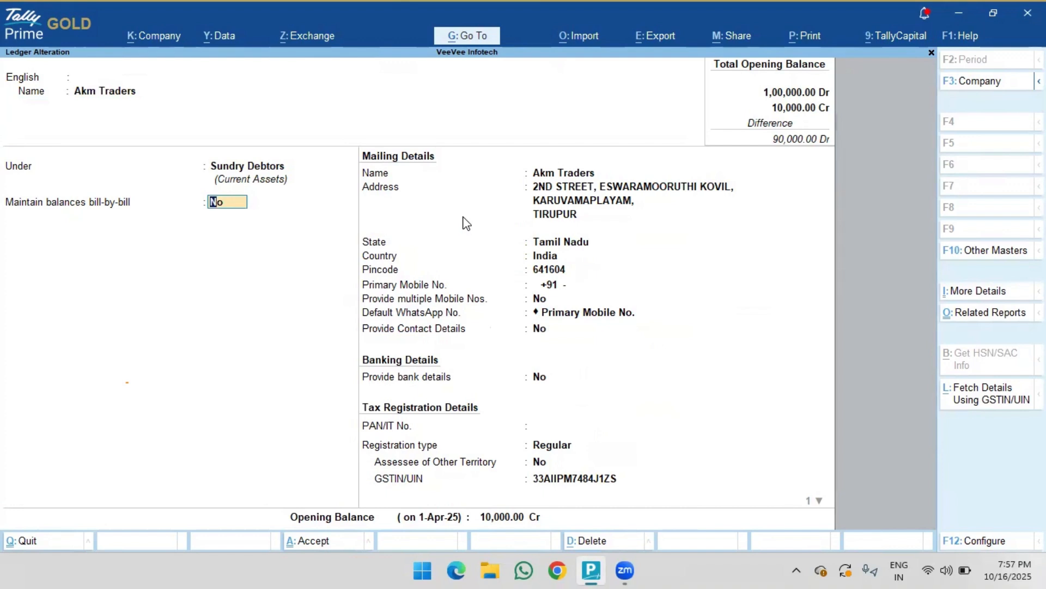
pyautogui.write('y')
pyautogui.press('Return')
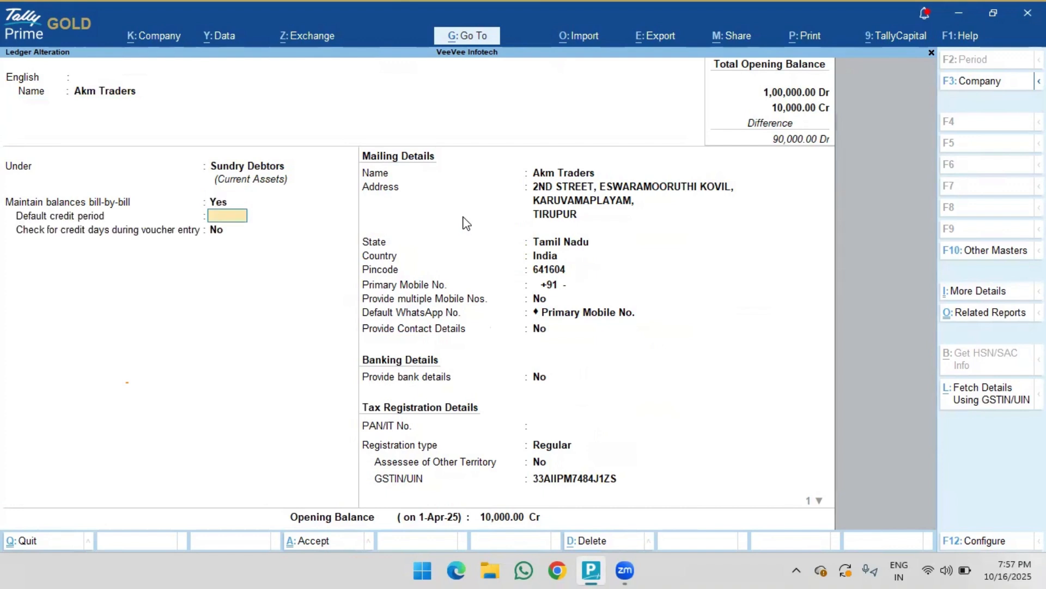
pyautogui.press('Return')
pyautogui.press('Return')
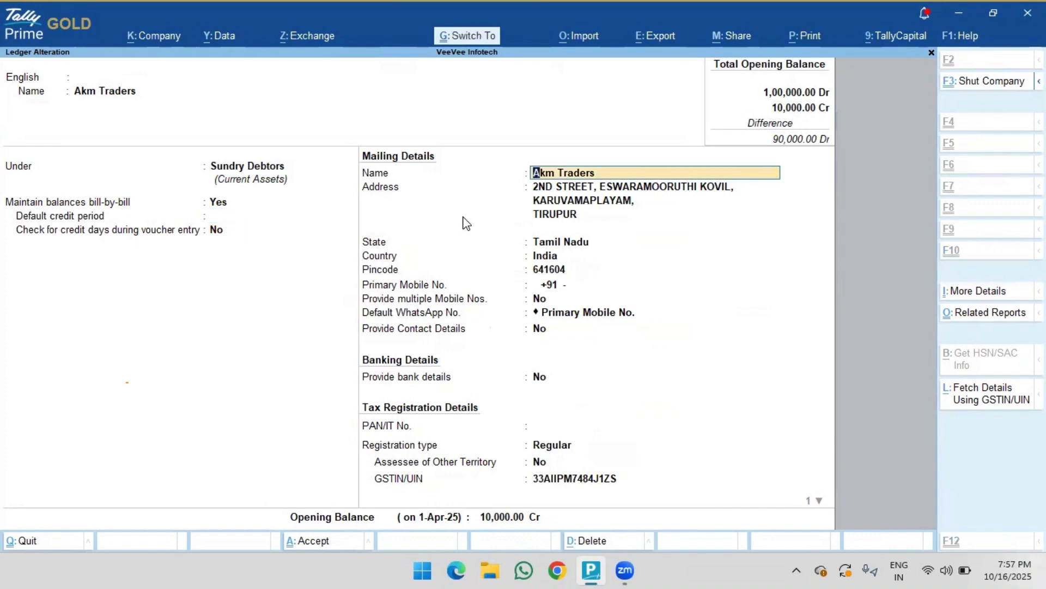
pyautogui.hotkey('ctrl', 'a')
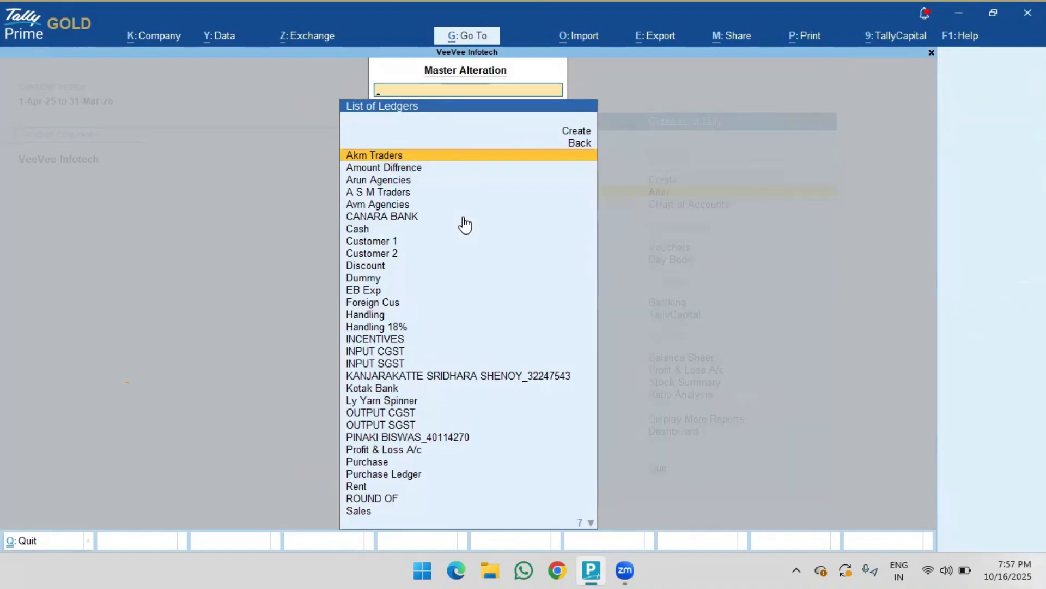
# Start a new sales voucher with Akm Traders as the party account and Sales as the sales ledger.
pyautogui.press('Escape')
pyautogui.press('Up')
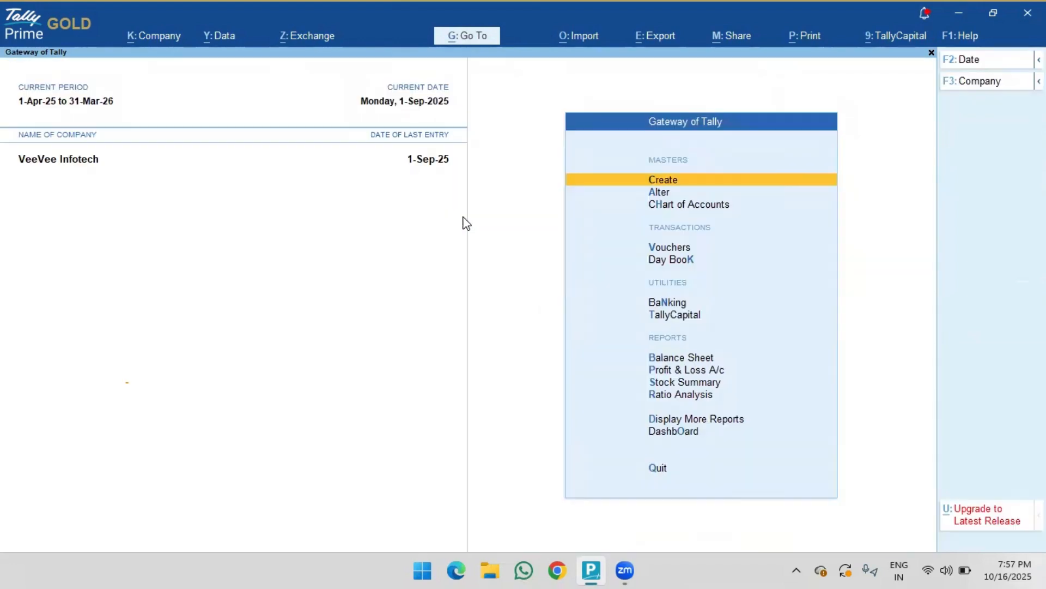
pyautogui.press('Down')
pyautogui.press('Down')
pyautogui.press('Down')
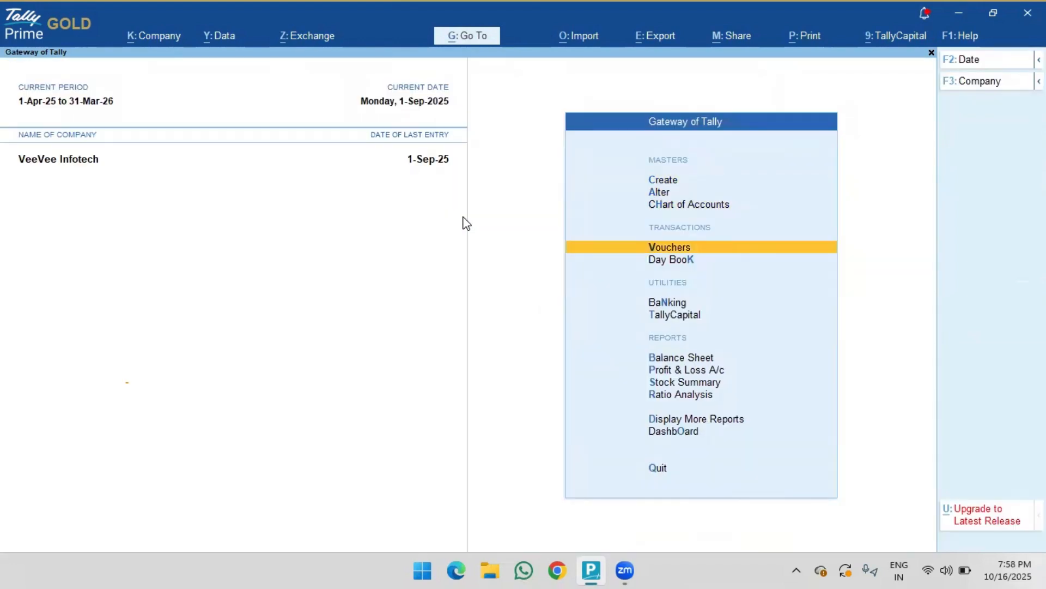
pyautogui.press('Return')
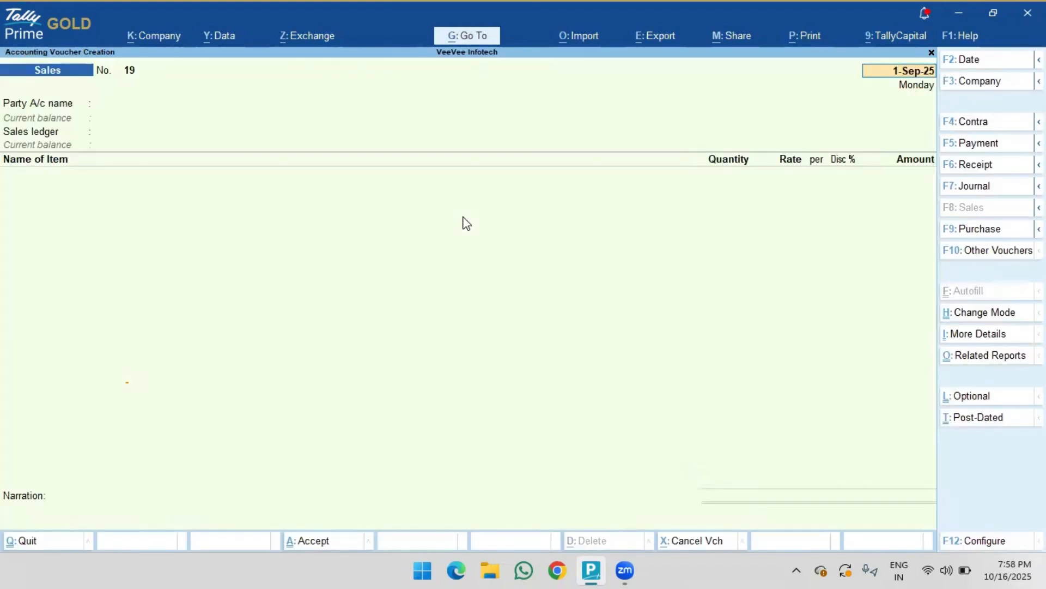
pyautogui.press('Return')
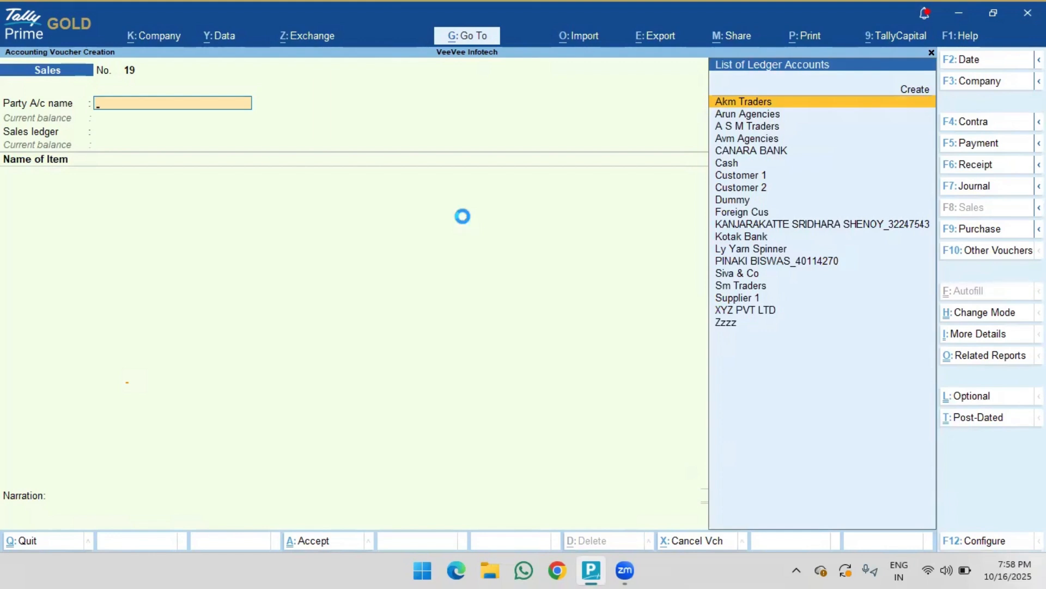
pyautogui.hotkey('ctrl', 'a')
pyautogui.hotkey('ctrl', 'a')
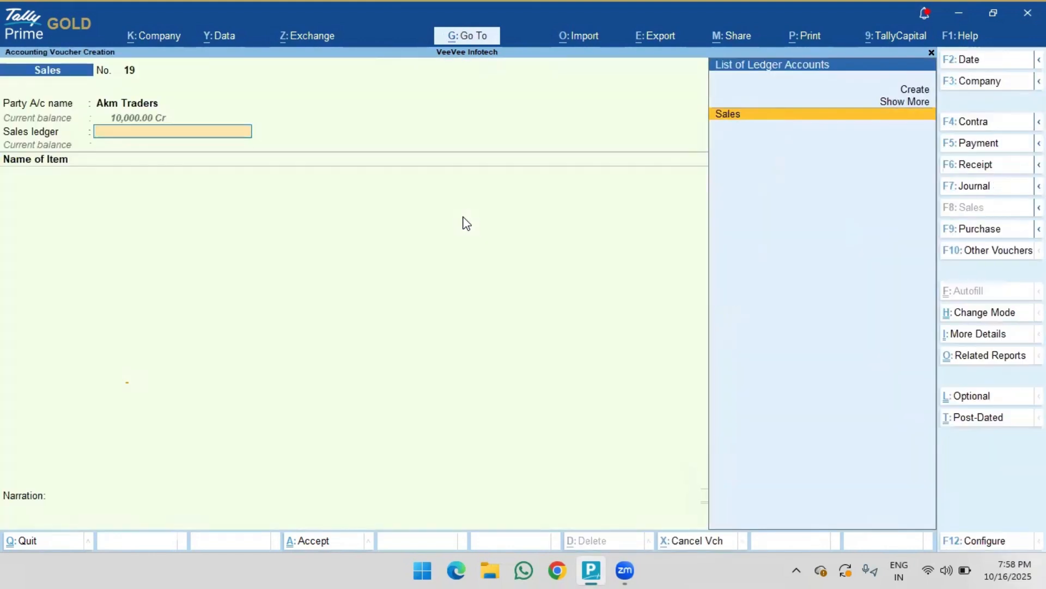
pyautogui.press('Return')
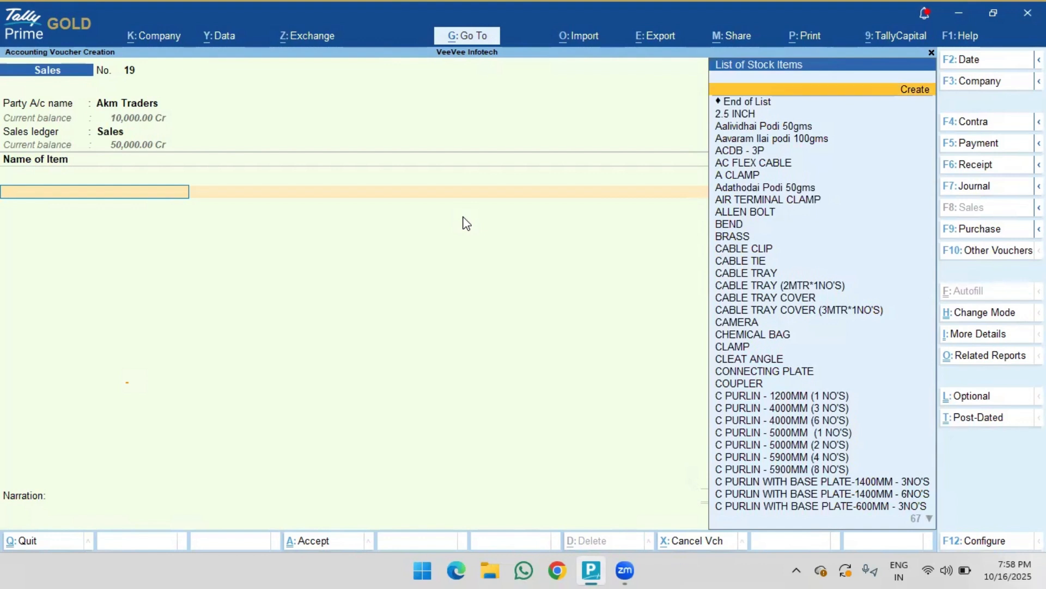
# Add the stock item 2.5 INCH from Main Location with a quantity of 1 Pcs at rate 600.00.
pyautogui.press('Down')
pyautogui.press('Down')
pyautogui.press('Return')
pyautogui.press('Return')
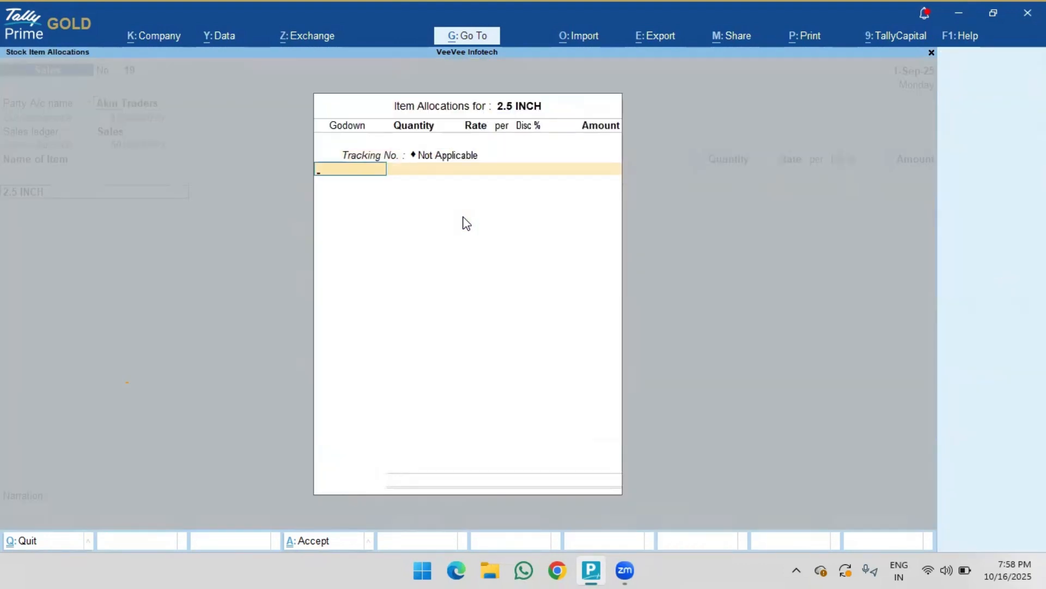
pyautogui.press('Return')
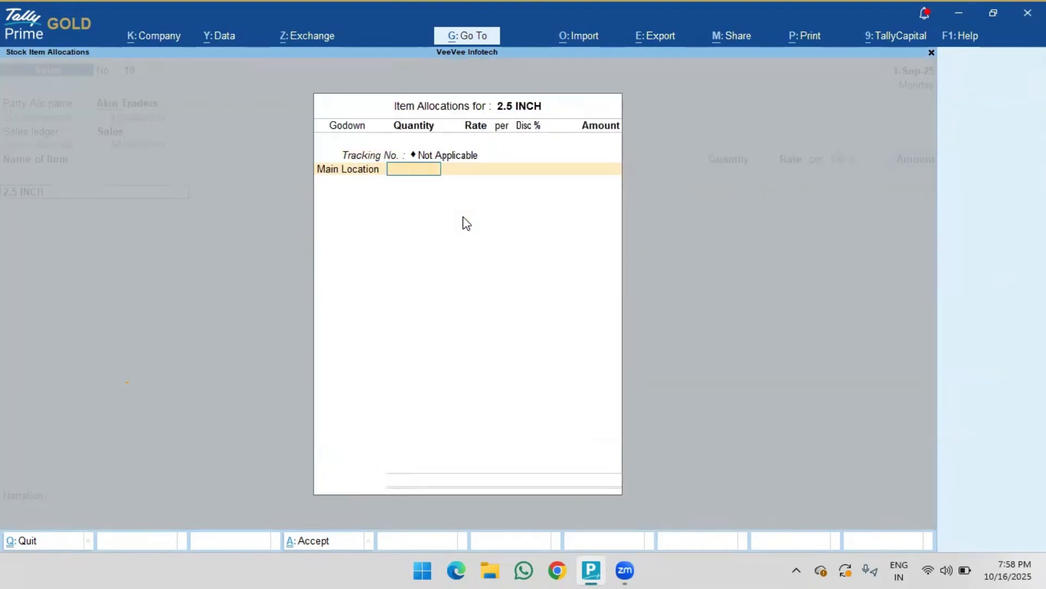
pyautogui.write('1')
pyautogui.press('Return')
pyautogui.press('Return')
pyautogui.press('Return')
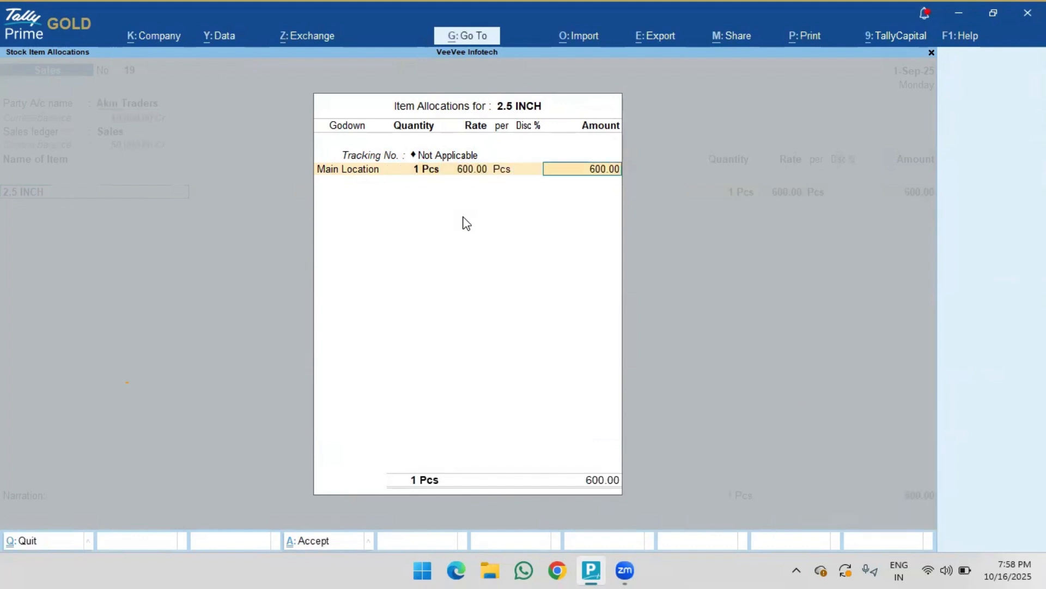
pyautogui.press('Return')
pyautogui.press('Return')
pyautogui.press('Return')
pyautogui.hotkey('ctrl', 'a')
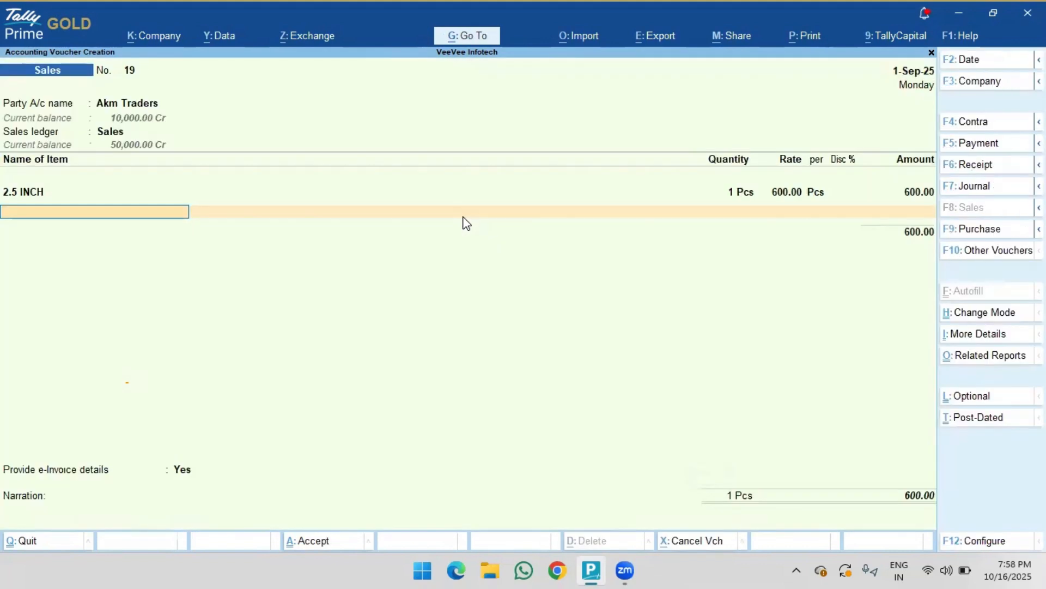
# Add the OUTPUT CGST and OUTPUT SGST tax ledgers below the stock item.
pyautogui.press('Return')
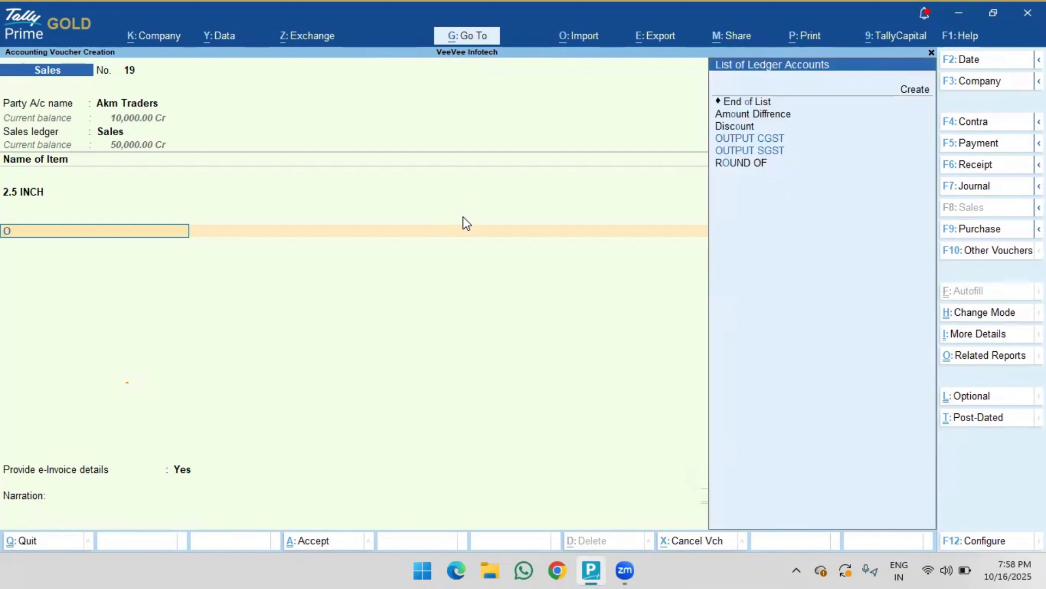
pyautogui.write('out')
pyautogui.press('Down')
pyautogui.press('Return')
pyautogui.press('Return')
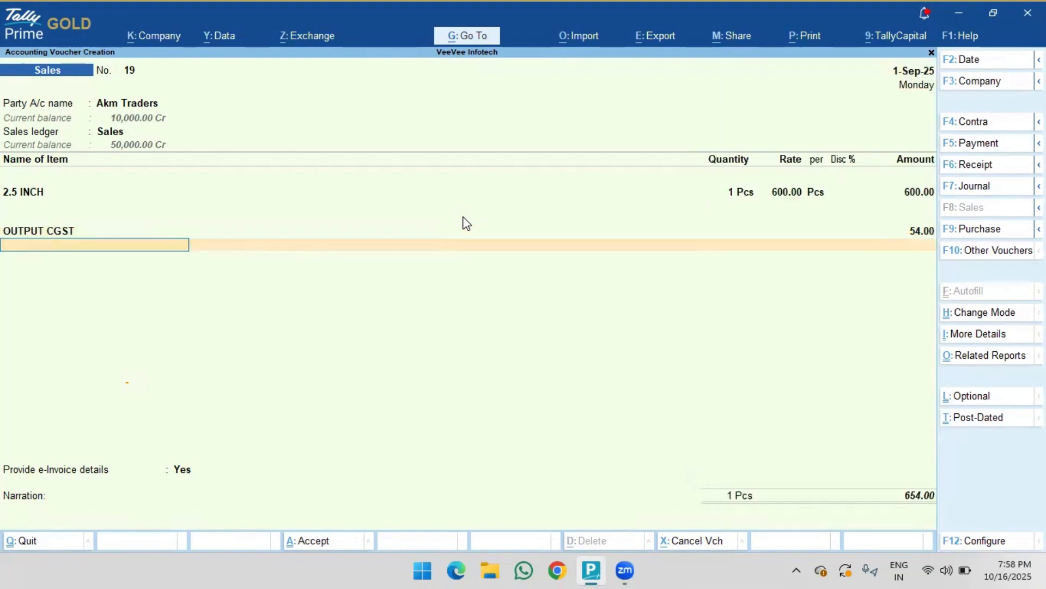
pyautogui.write('Out')
pyautogui.press('Down')
pyautogui.press('Down')
pyautogui.press('Return')
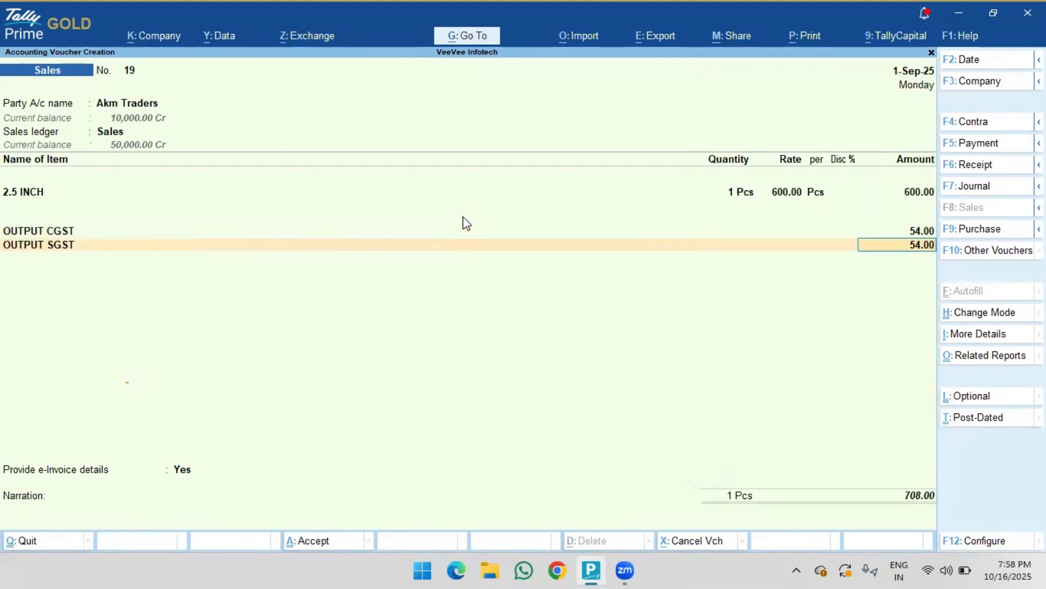
pyautogui.press('Return')
pyautogui.press('Return')
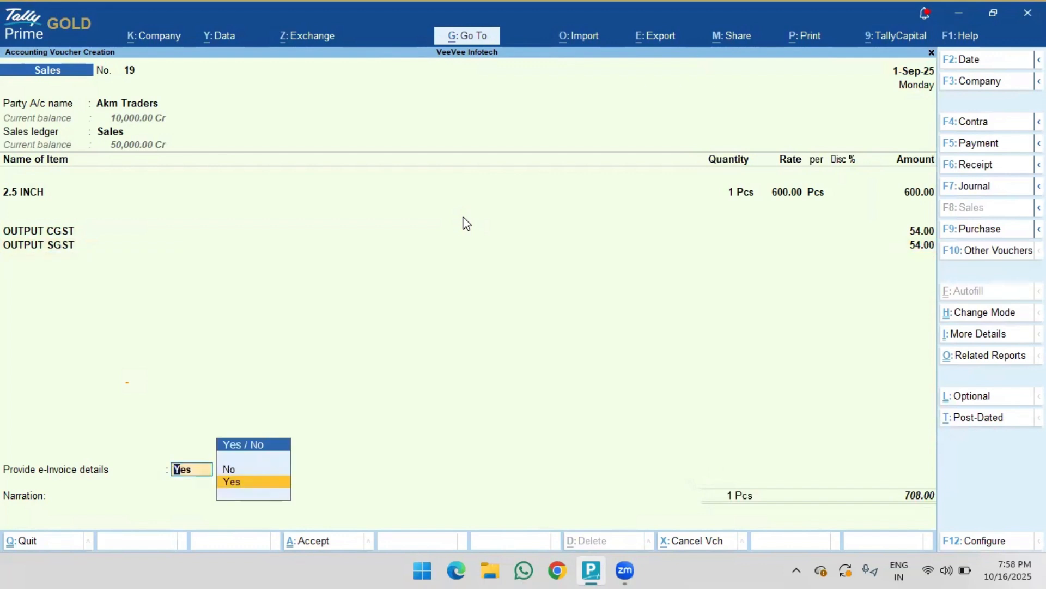
# Set Provide e-Invoice details to No and try to complete the sales voucher.
pyautogui.press('Up')
pyautogui.press('Return')
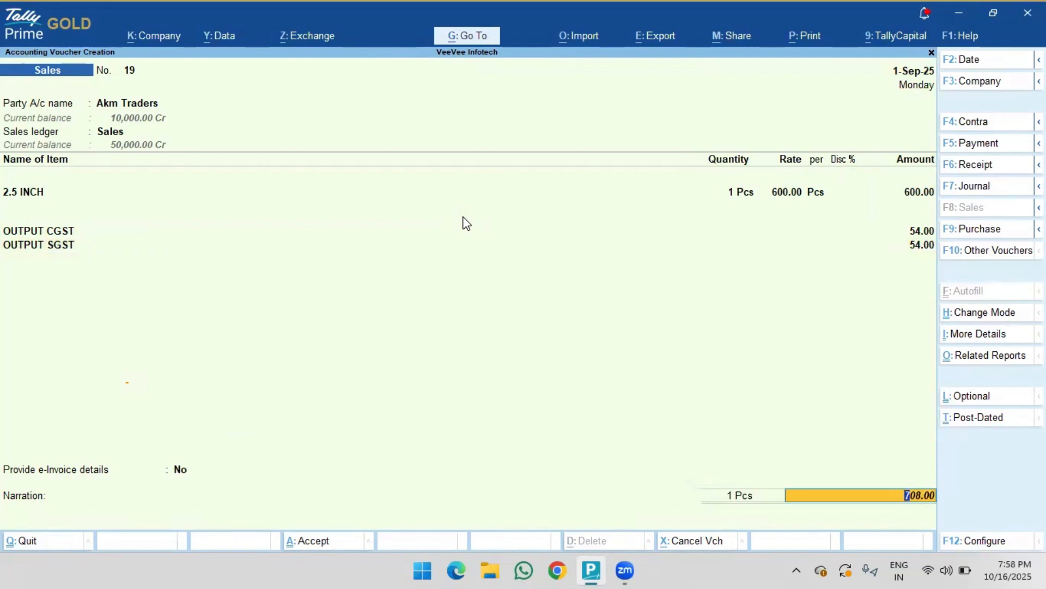
pyautogui.press('Return')
pyautogui.press('Return')
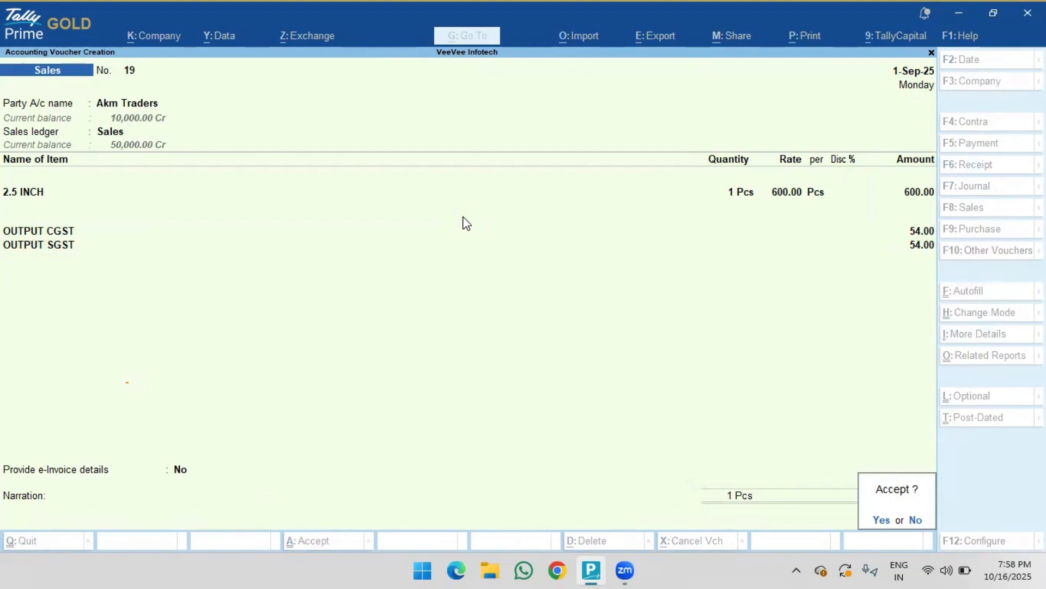
pyautogui.press('Return')
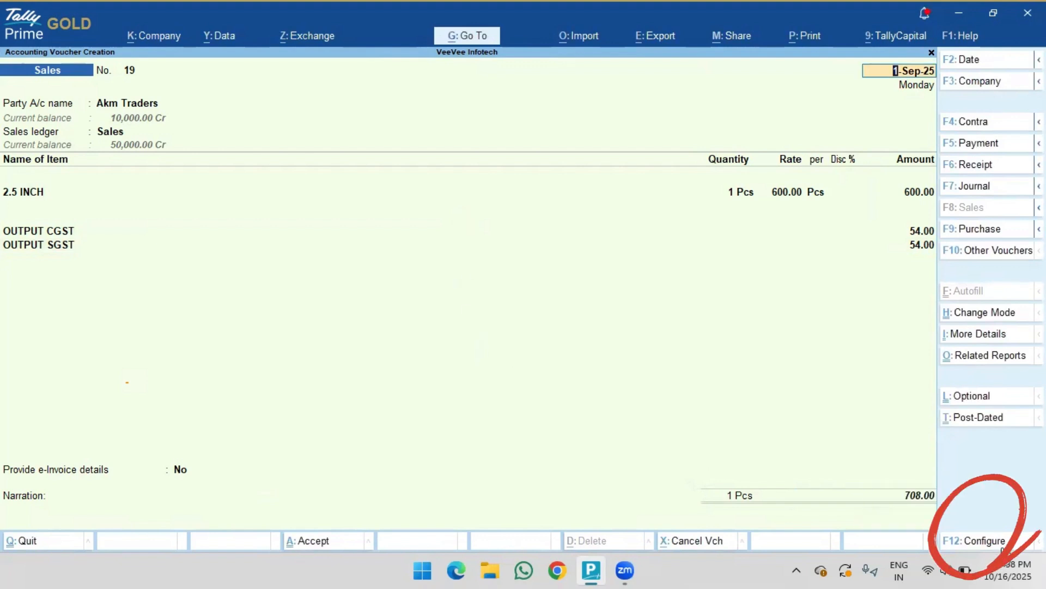
# Set Use default Bill-wise details for Bill Allocation to No in the voucher configuration and save it.
pyautogui.click(986, 545)
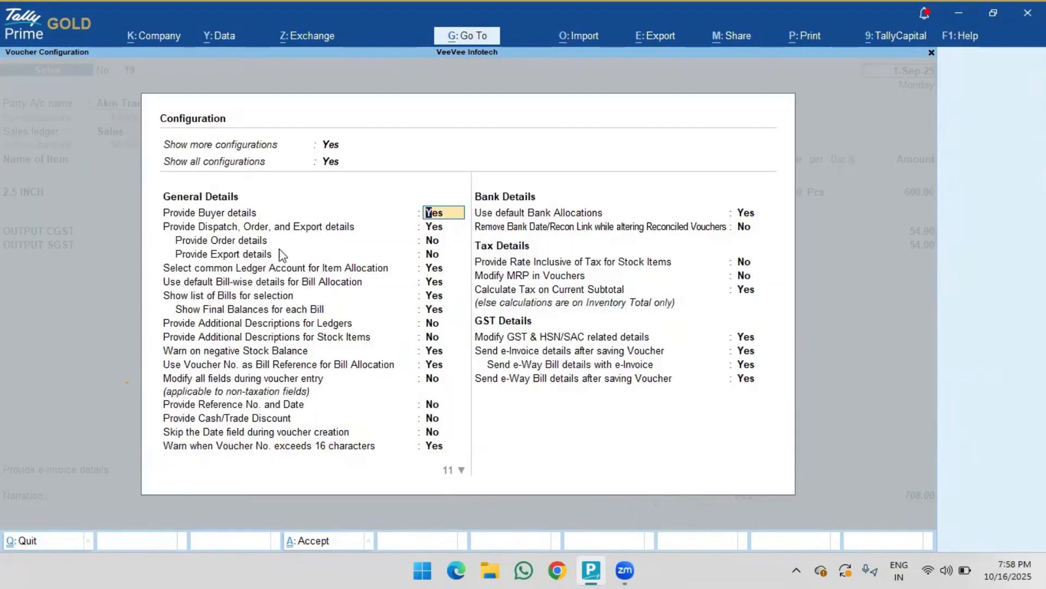
pyautogui.click(432, 285)
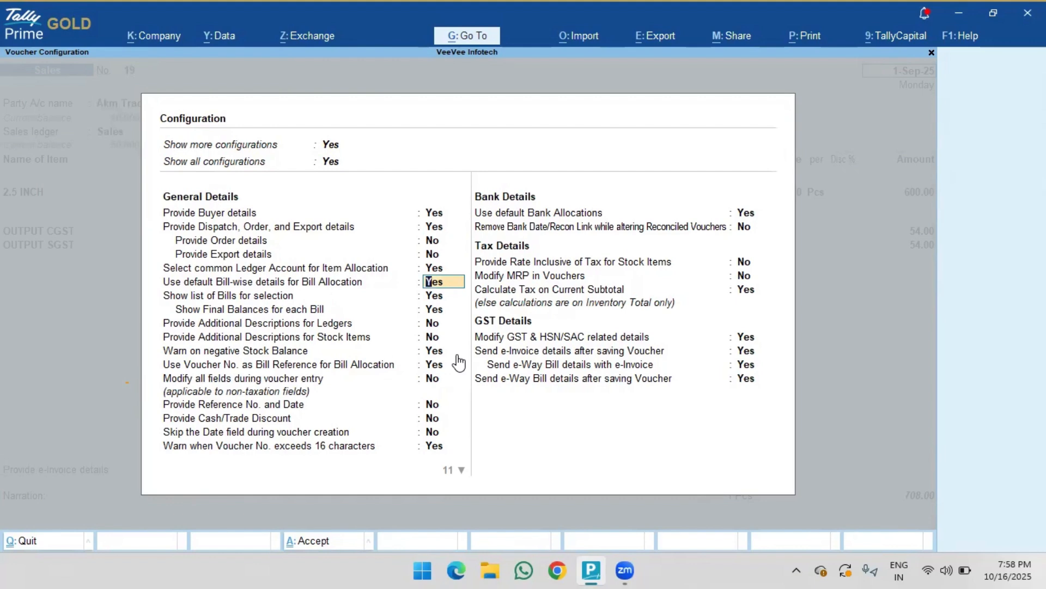
pyautogui.write('n')
pyautogui.press('Return')
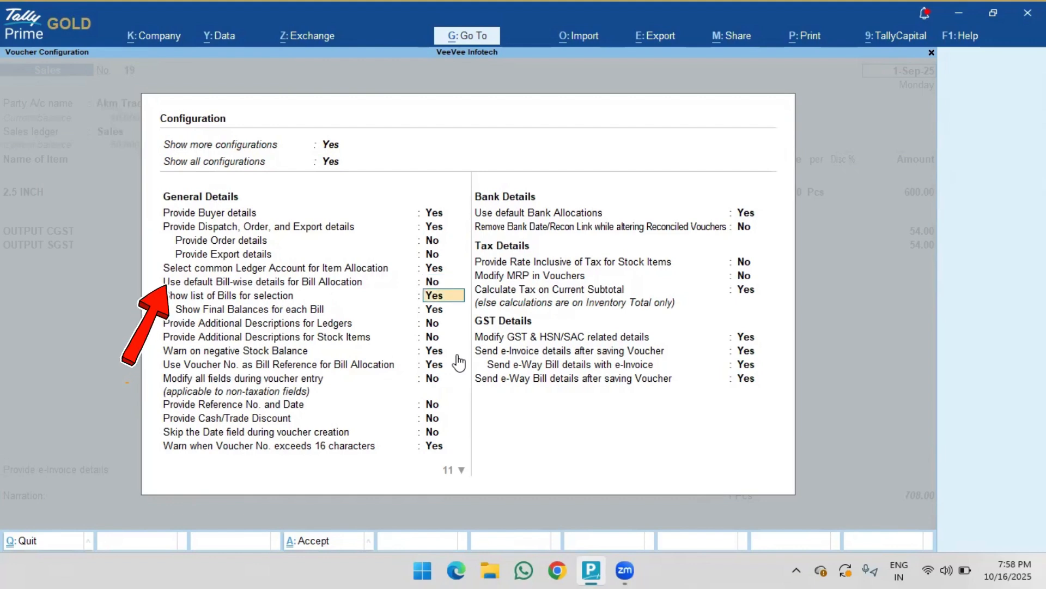
pyautogui.hotkey('ctrl', 'a')
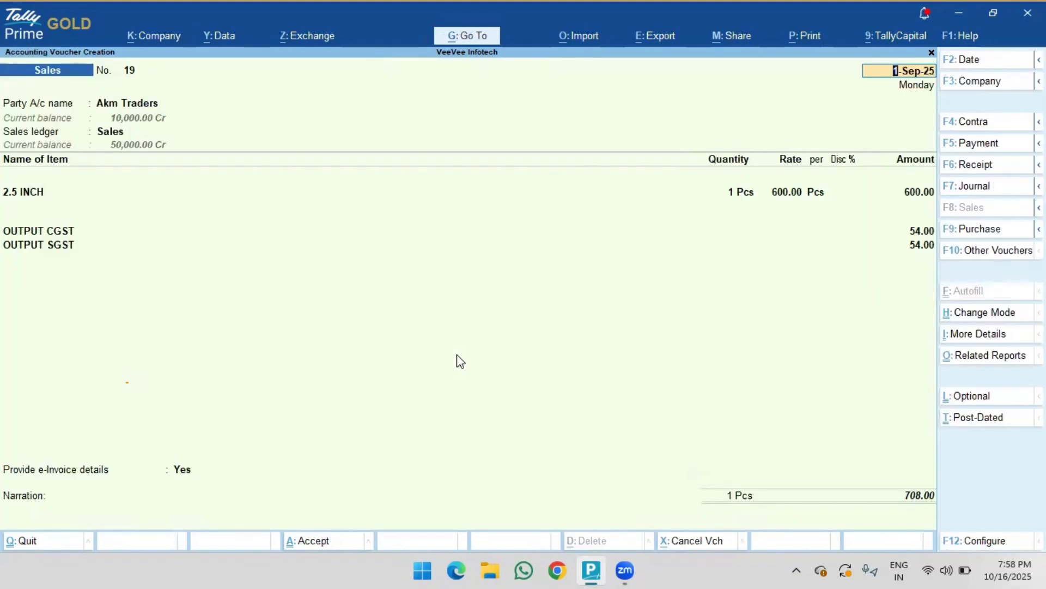
# Allocate the 708.00 sales total for Akm Traders to New Ref 19 in the bill-wise details.
pyautogui.click(921, 496)
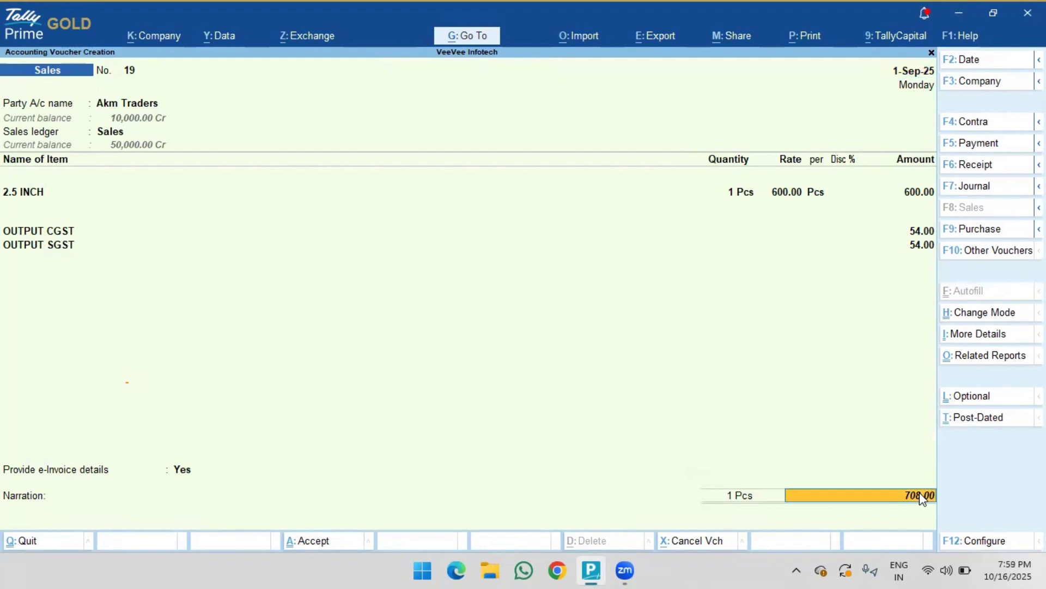
pyautogui.press('Return')
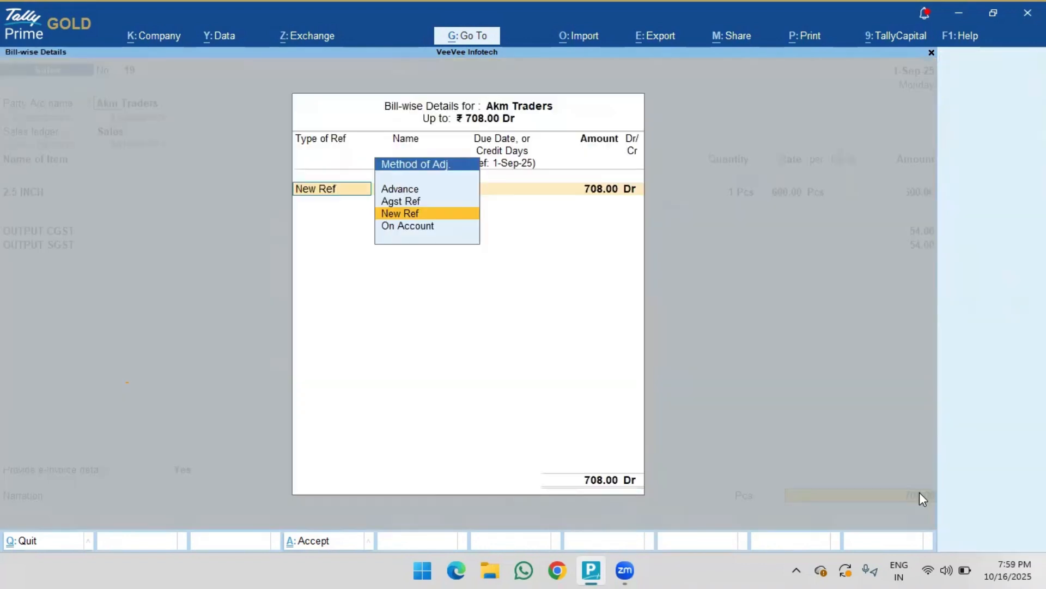
pyautogui.press('Return')
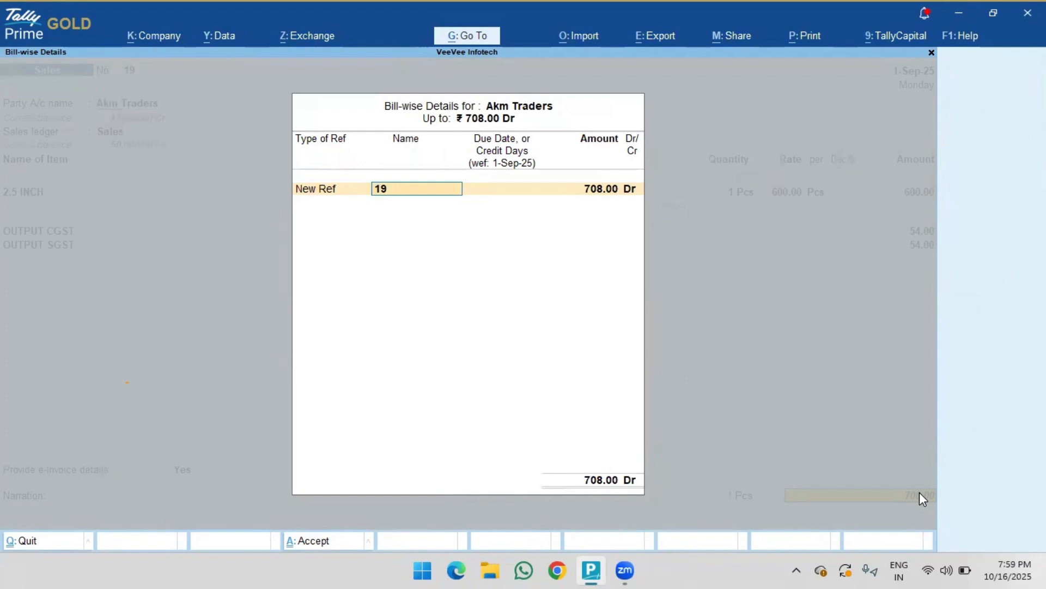
pyautogui.click(321, 196)
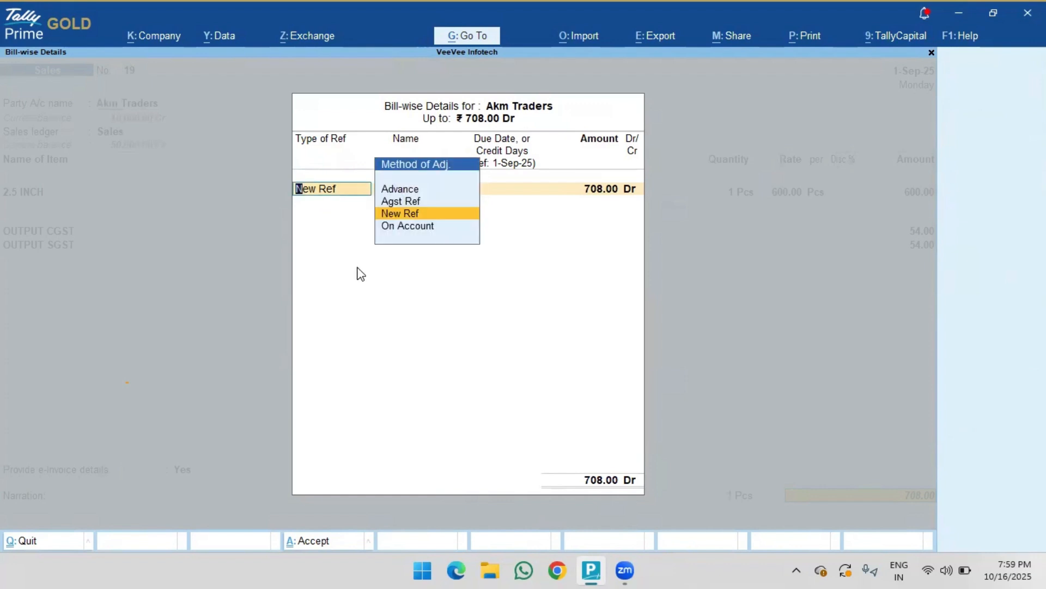
pyautogui.press('Return')
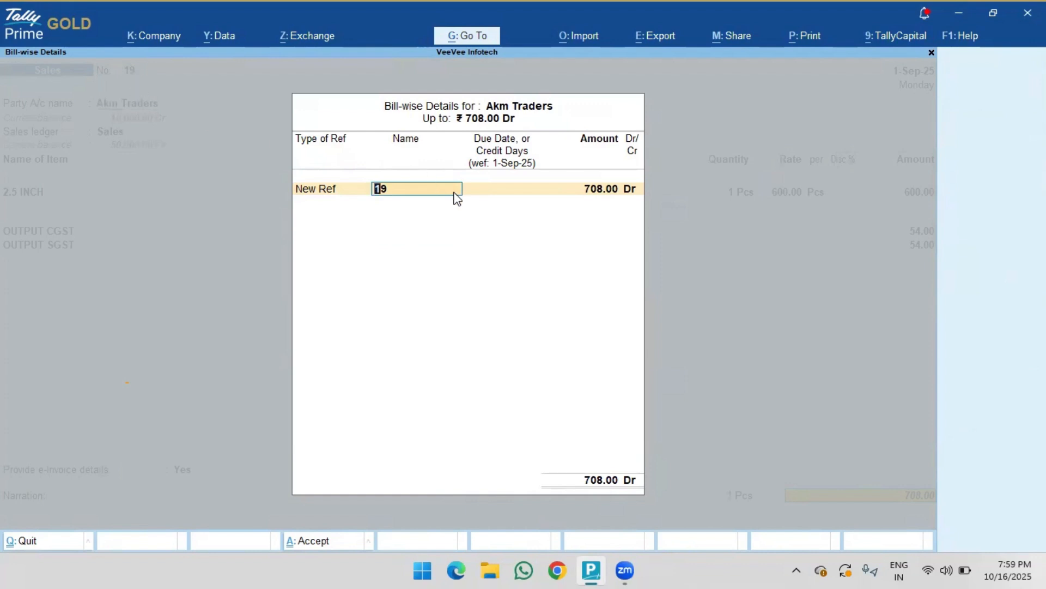
pyautogui.press('Return')
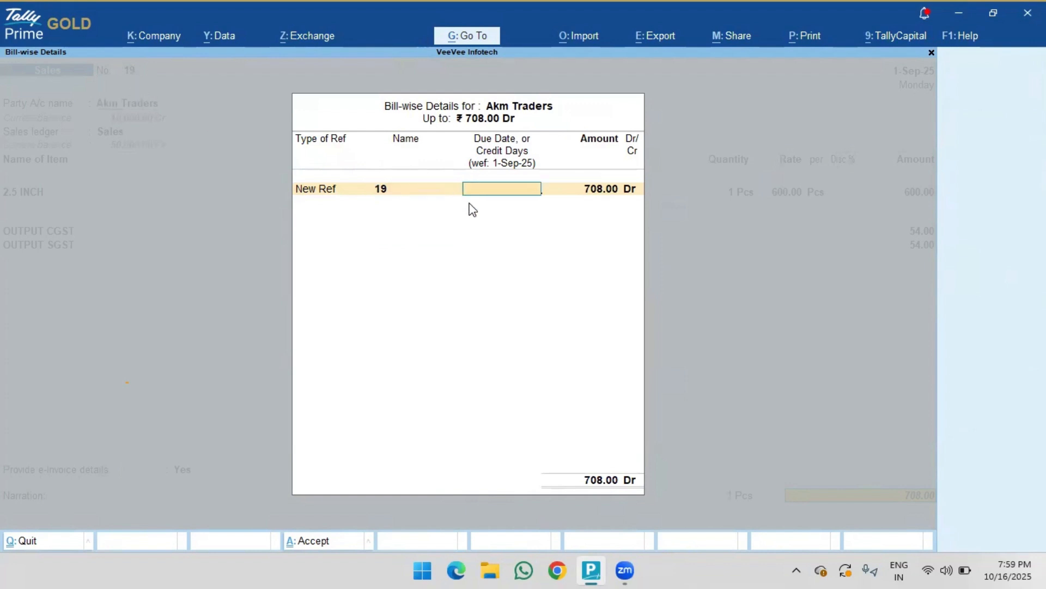
pyautogui.write('10')
pyautogui.press('Return')
pyautogui.press('BackSpace')
pyautogui.press('BackSpace')
# Complete the 708.00 Dr bill allocation without a due date, save the sales voucher and leave voucher entry.
pyautogui.press('Return')
pyautogui.press('Return')
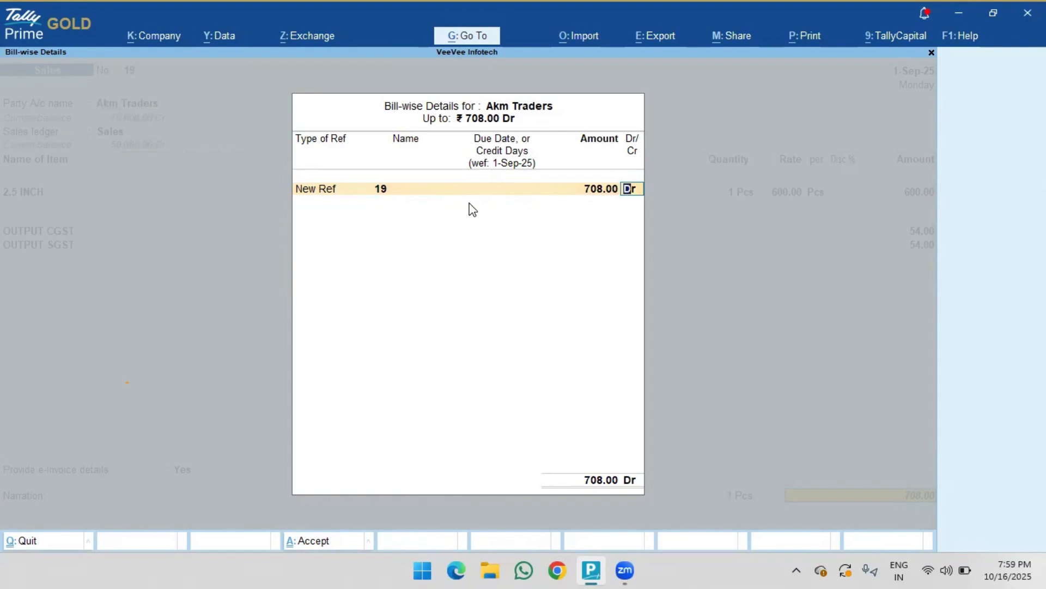
pyautogui.press('Return')
pyautogui.press('Return')
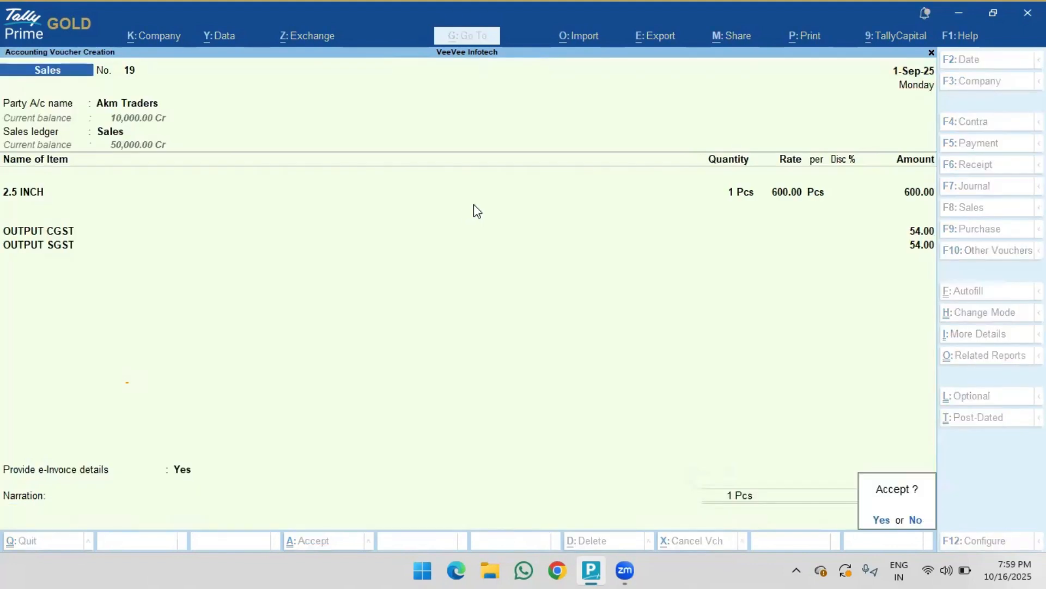
pyautogui.press('Return')
pyautogui.press('n')
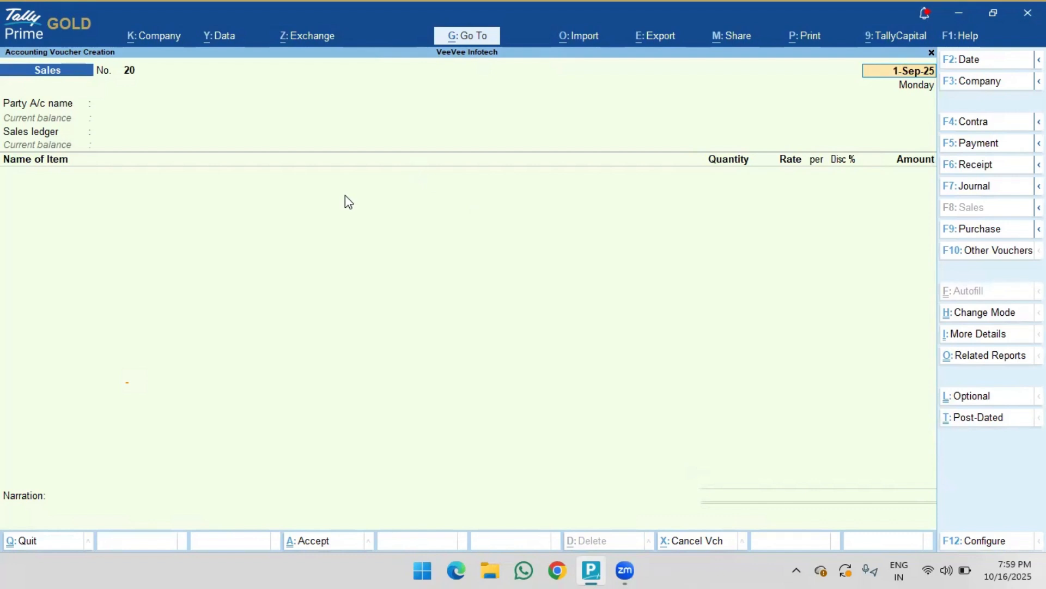
pyautogui.press('BackSpace')
pyautogui.press('Escape')
pyautogui.press('y')
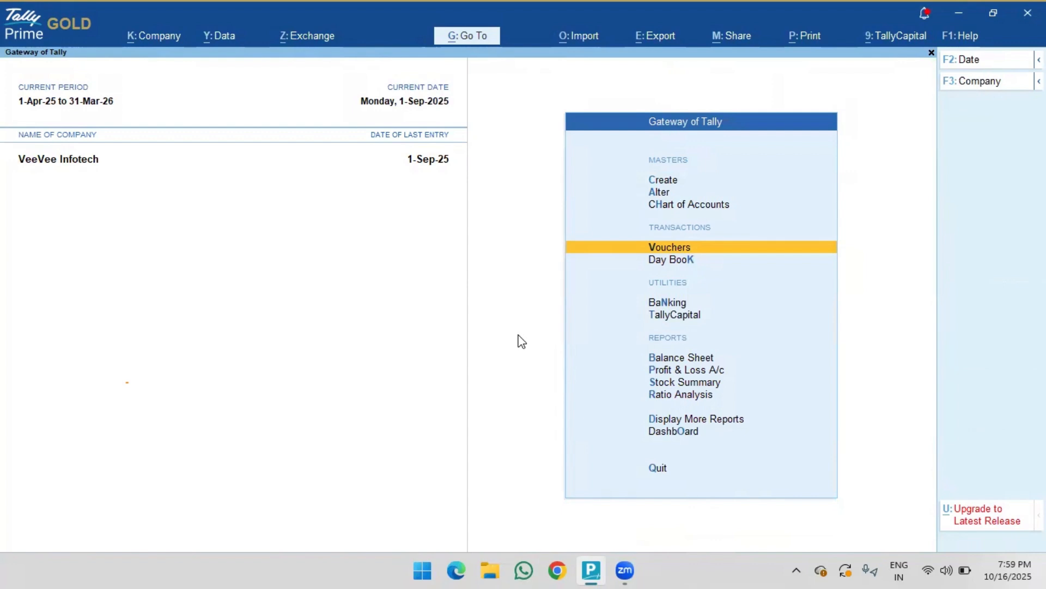
# Start a voucher of type Receipt with CANARA BANK as the account.
pyautogui.press('Return')
pyautogui.click(981, 166)
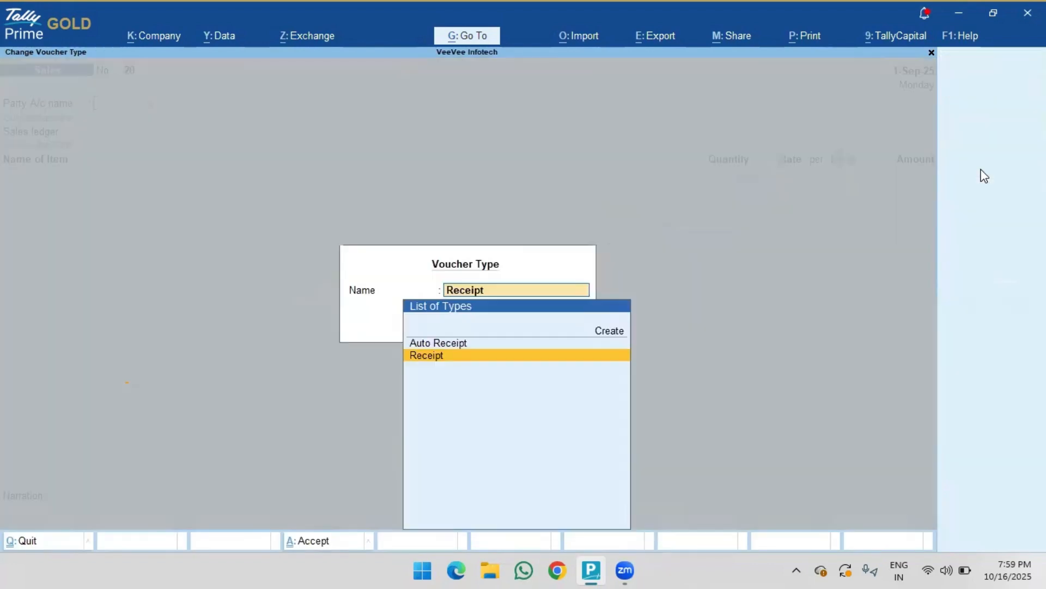
pyautogui.press('Return')
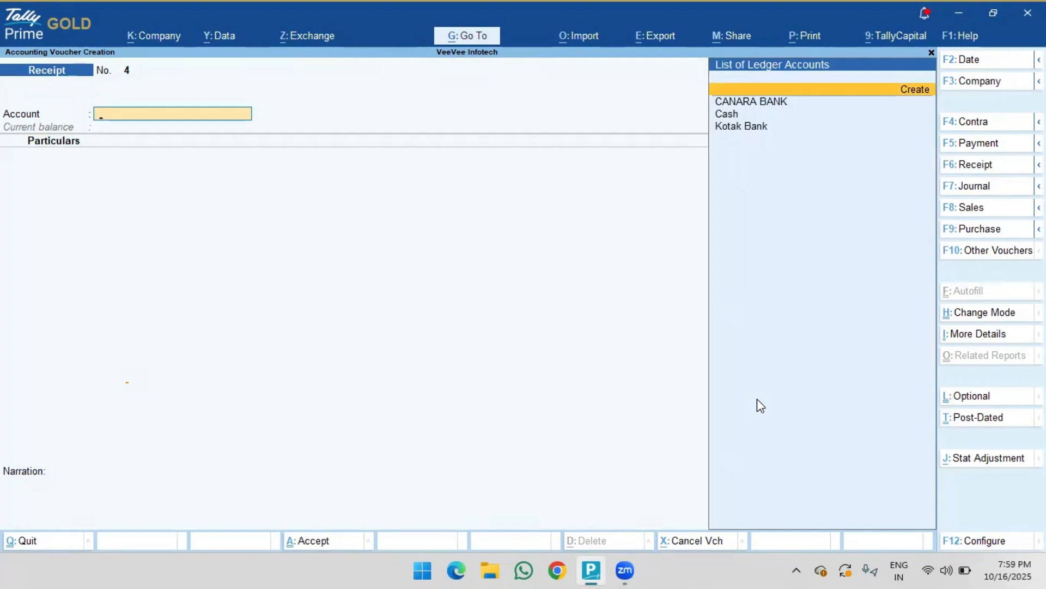
pyautogui.press('Down')
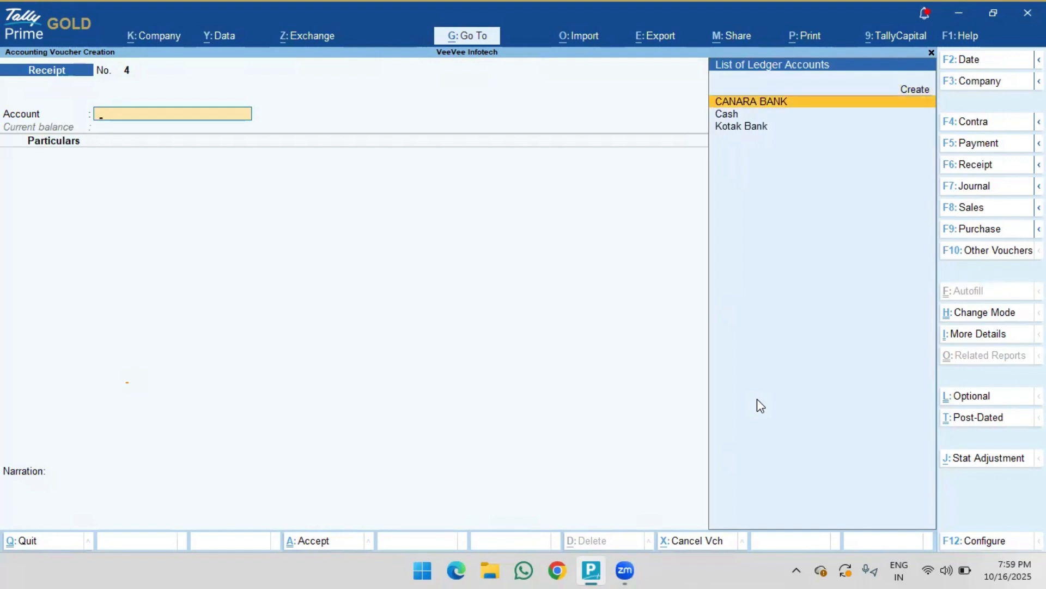
pyautogui.press('Return')
# Credit Akm Traders in the receipt and allocate 708.00 Cr as Agst Ref to pending bill 19.
pyautogui.press('Down')
pyautogui.press('Down')
pyautogui.press('Down')
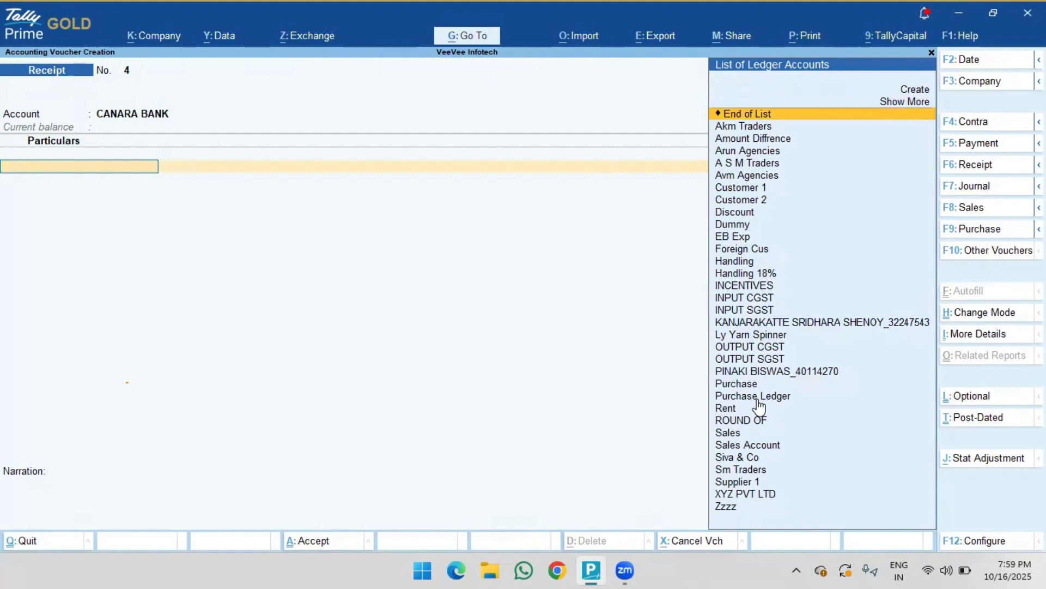
pyautogui.press('Return')
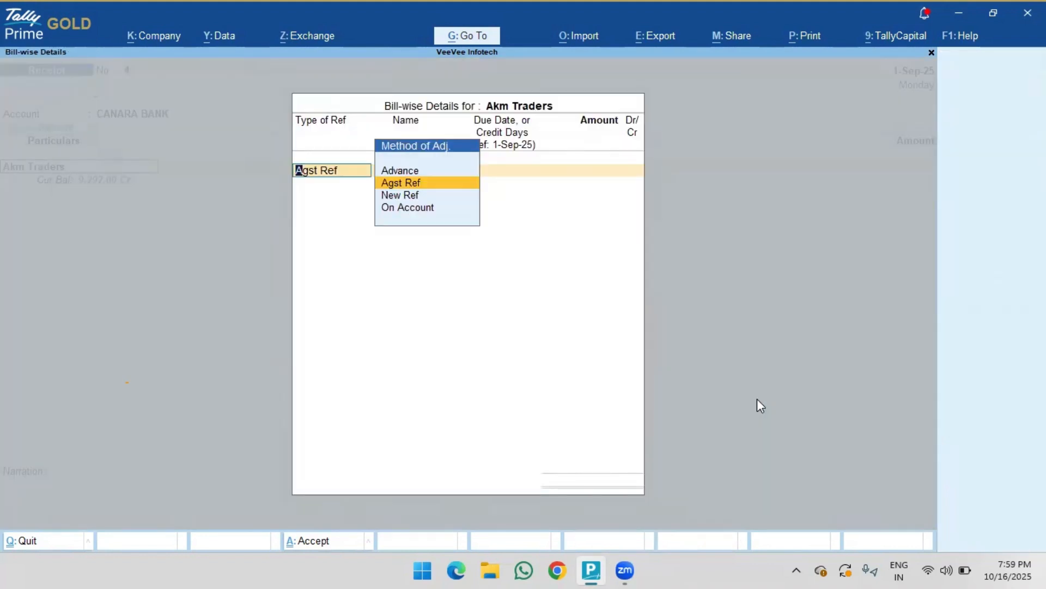
pyautogui.press('Return')
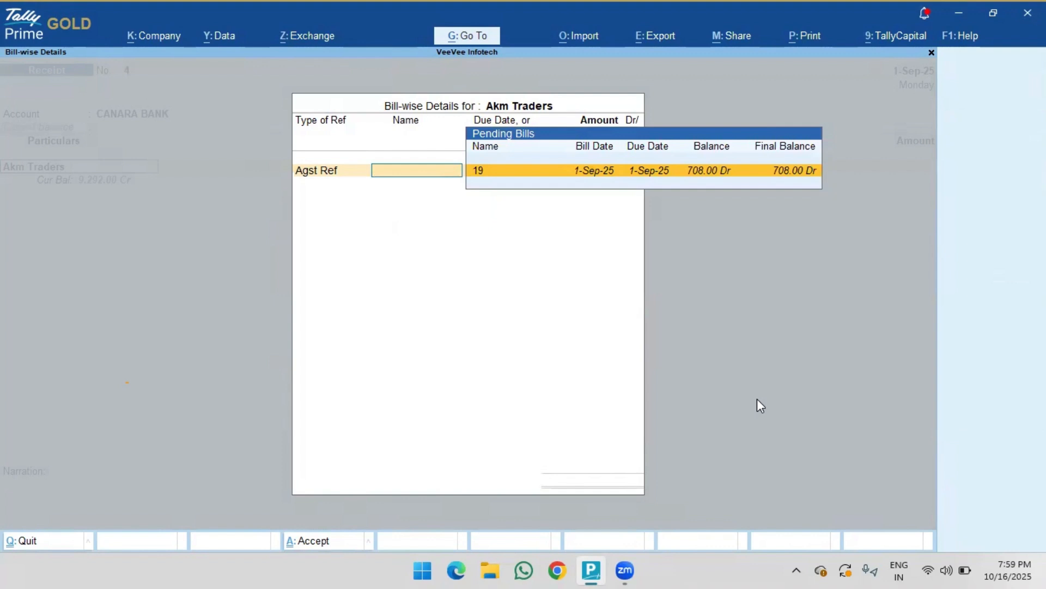
pyautogui.press('Return')
pyautogui.press('Return')
pyautogui.press('Return')
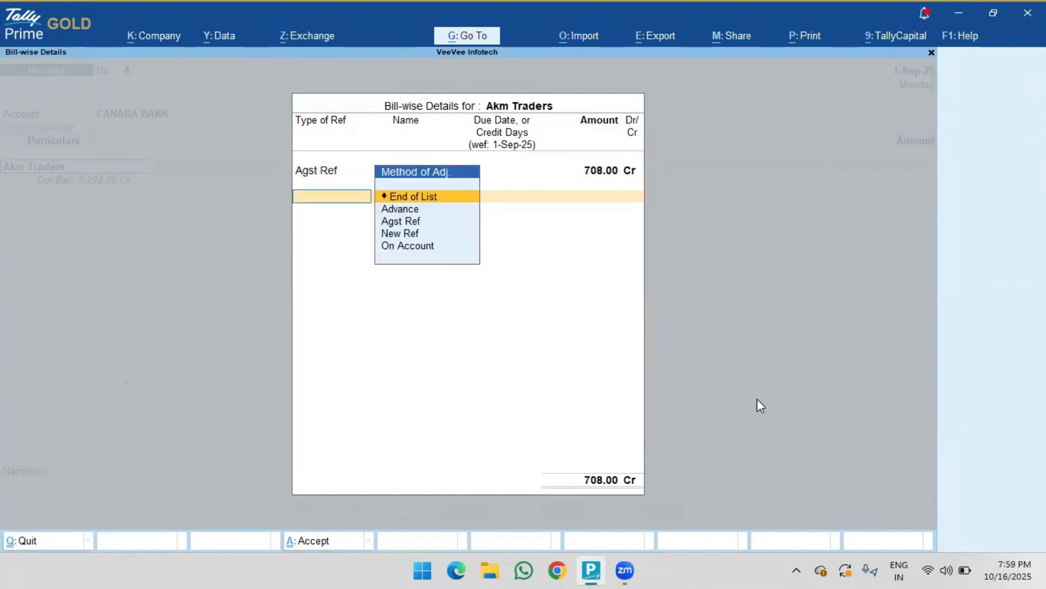
# End the bill allocation, save the receipt voucher without a narration and return to the Gateway of Tally.
pyautogui.press('Return')
pyautogui.press('Return')
pyautogui.press('Return')
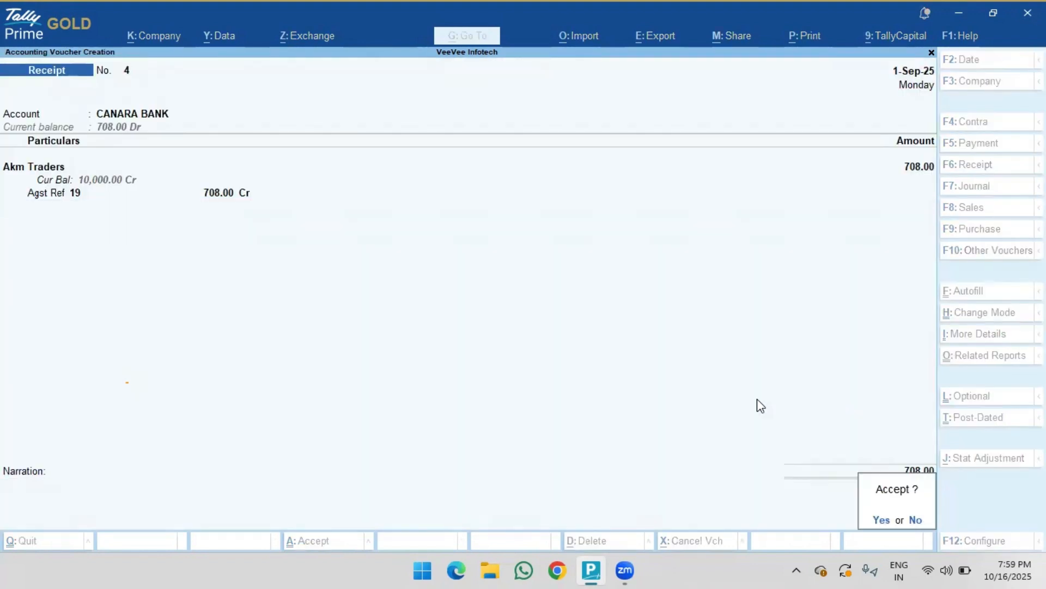
pyautogui.press('Return')
pyautogui.press('Escape')
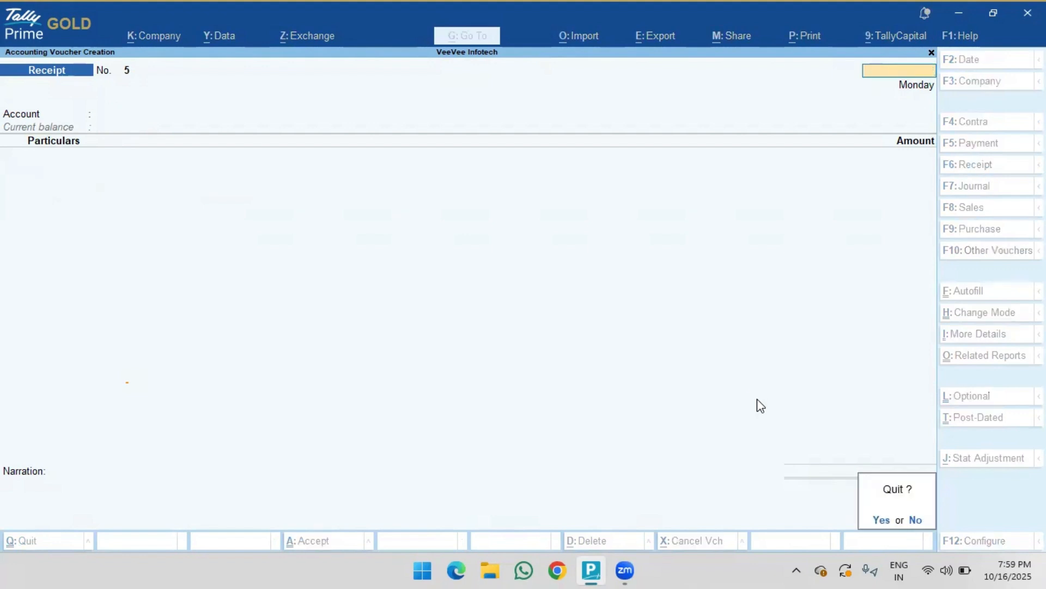
pyautogui.press('Return')
pyautogui.press('Escape')
pyautogui.press('n')
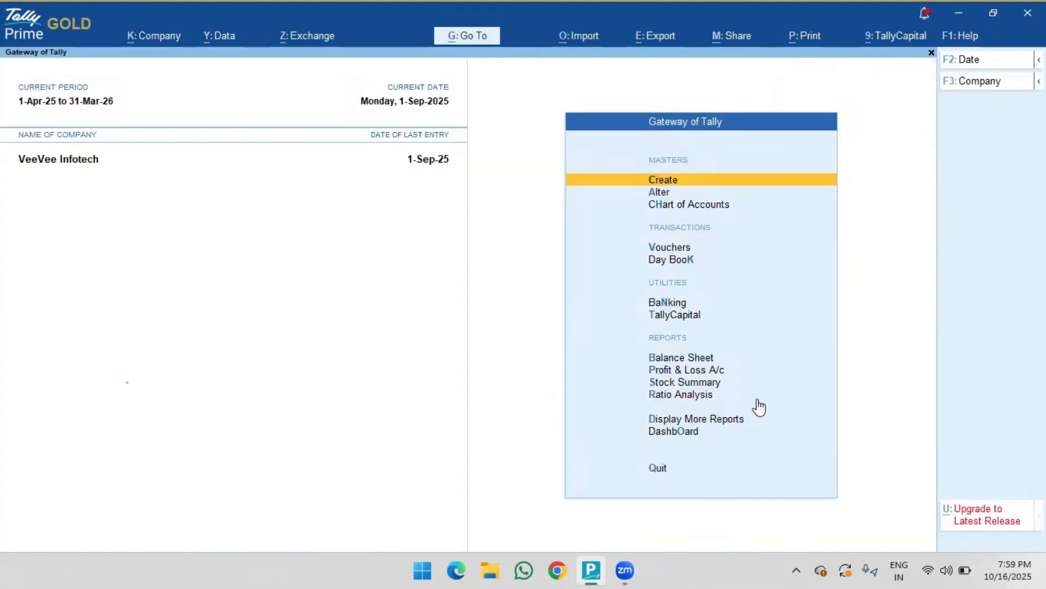
# Open the ledger report of Akm Traders from the account books.
pyautogui.press('Up')
pyautogui.press('Up')
pyautogui.press('Up')
pyautogui.press('Return')
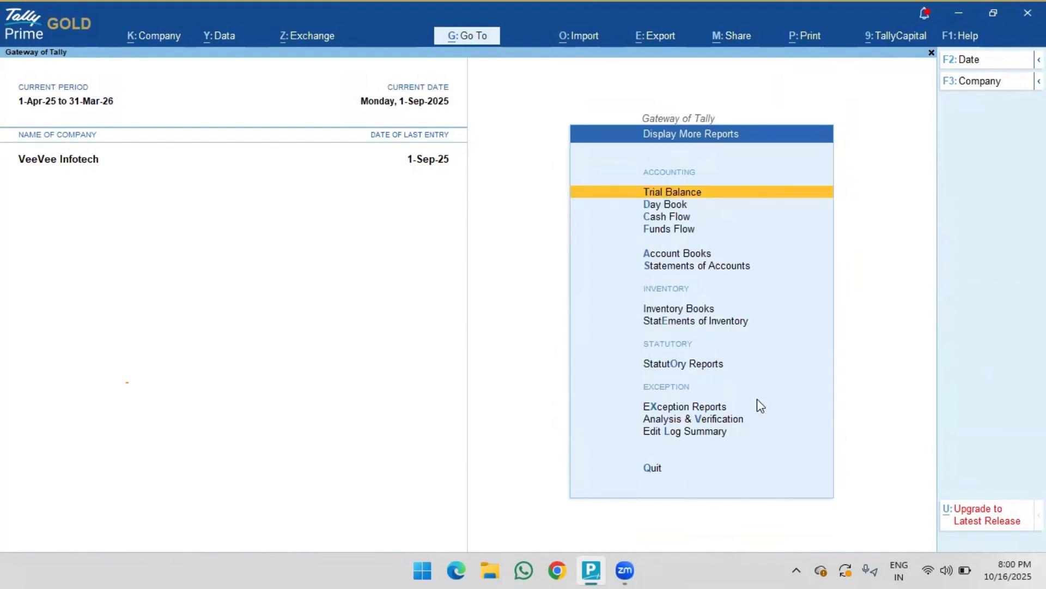
pyautogui.press('Down')
pyautogui.press('Down')
pyautogui.press('Down')
pyautogui.press('Down')
pyautogui.press('Return')
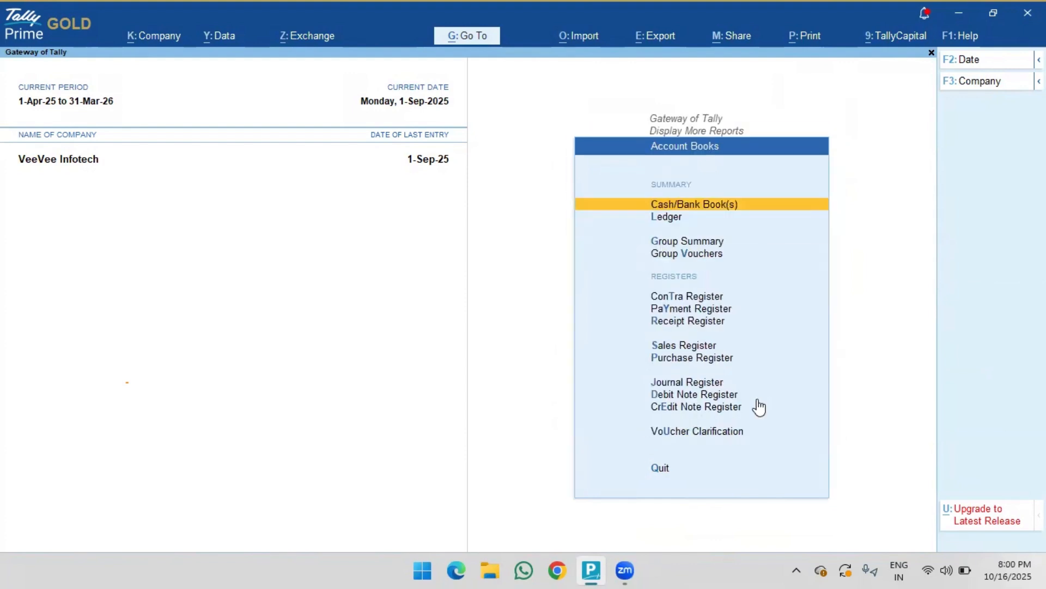
pyautogui.press('Down')
pyautogui.press('Return')
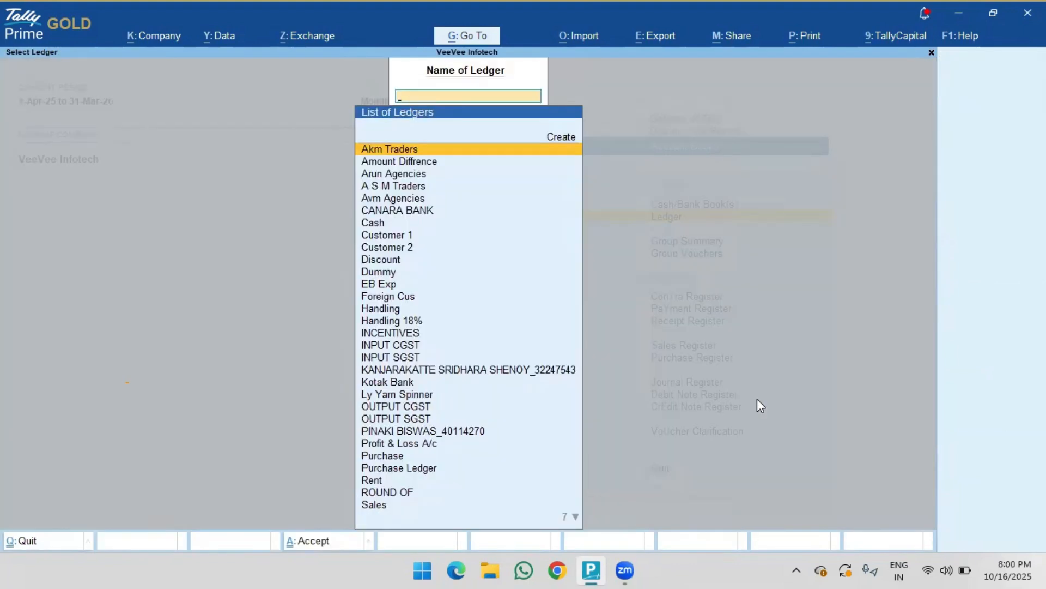
pyautogui.press('Return')
# Examine the sales and receipt entries in the Akm Traders ledger, then close the report back to the Gateway of Tally.
pyautogui.press('Down')
pyautogui.press('Up')
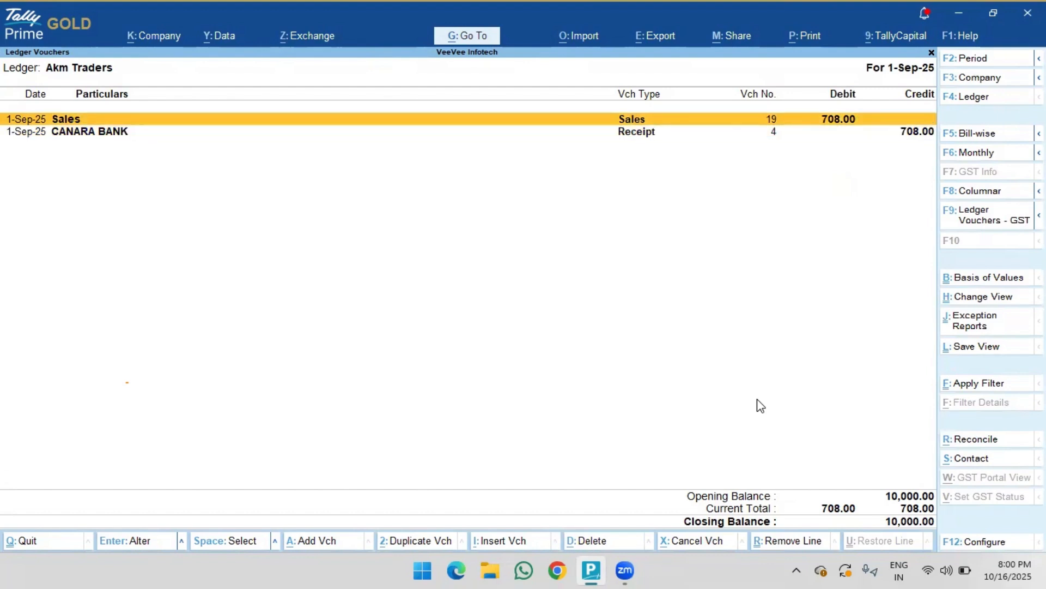
pyautogui.press('Down')
pyautogui.press('Up')
pyautogui.press('Down')
pyautogui.press('Up')
pyautogui.press('Down')
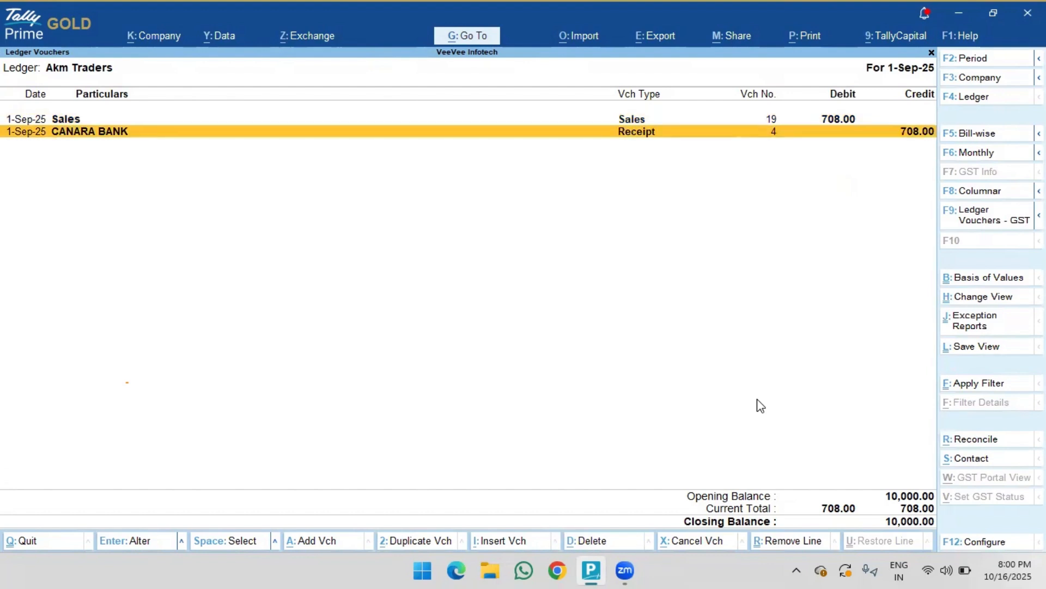
pyautogui.press('Up')
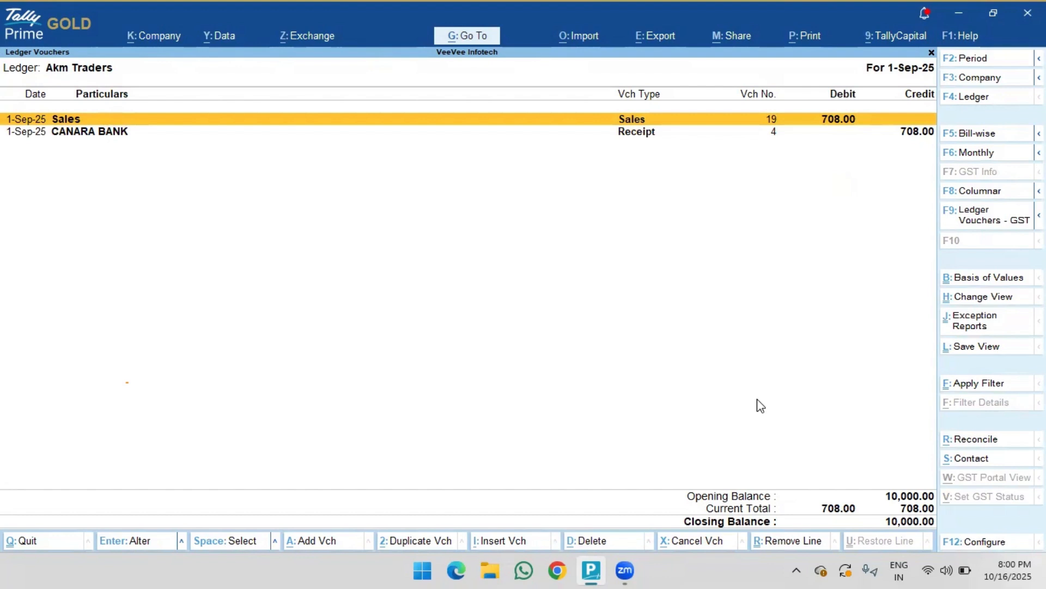
pyautogui.press('Down')
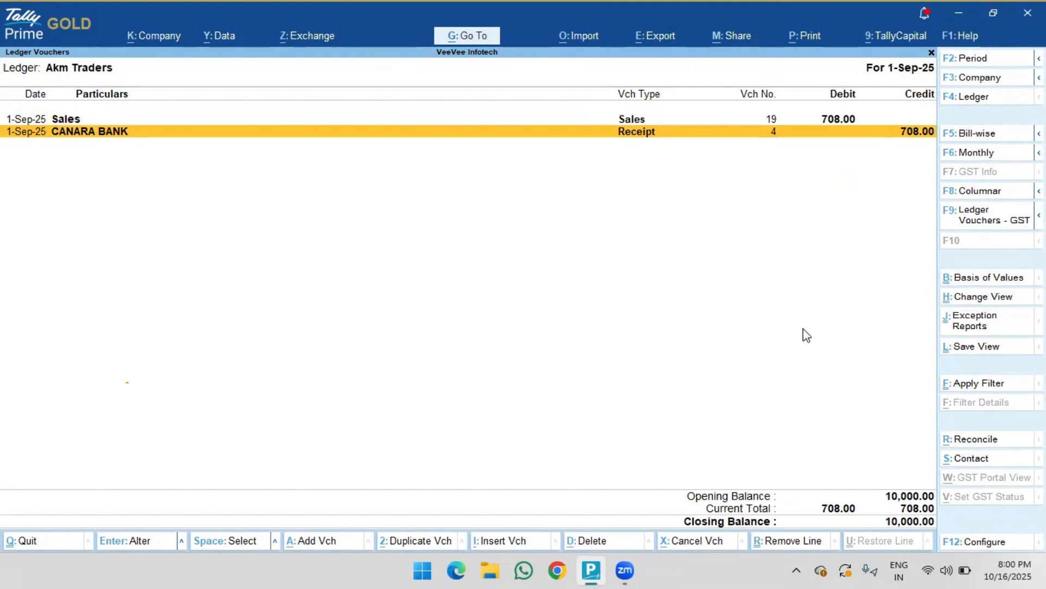
pyautogui.press('Escape')
pyautogui.press('Escape')
pyautogui.press('Escape')
pyautogui.press('Escape')
pyautogui.press('Escape')
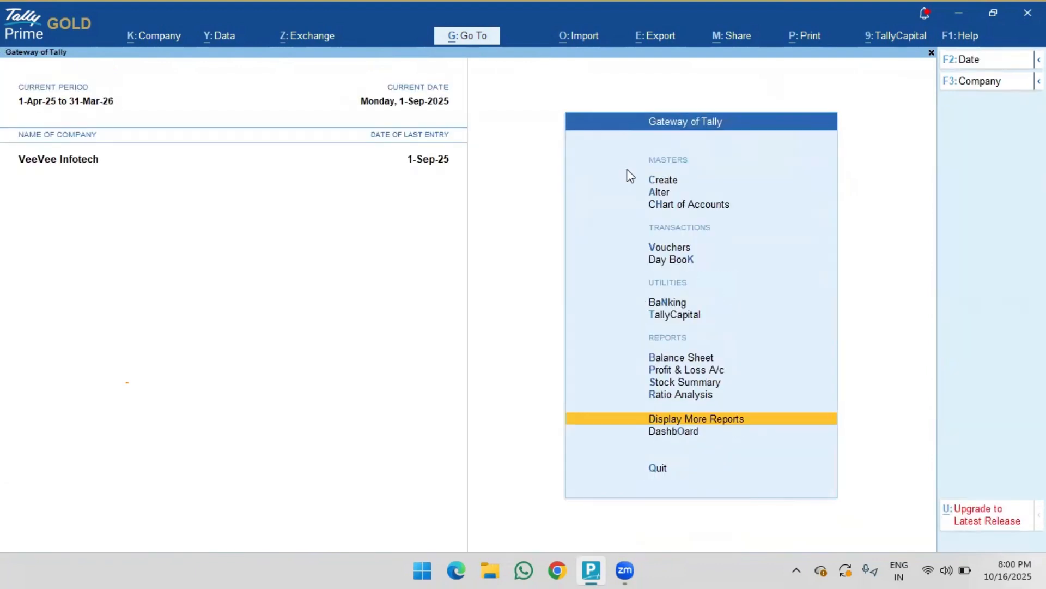
pyautogui.press('n')
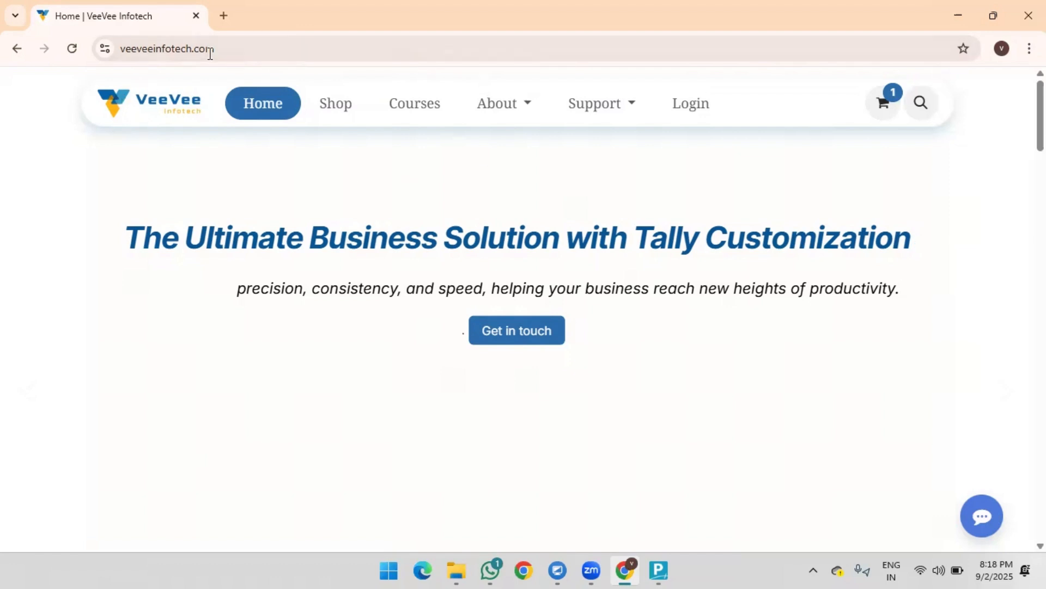
# Switch to Chrome and open the Courses page of veeveeinfotech.com.
pyautogui.click(226, 54)
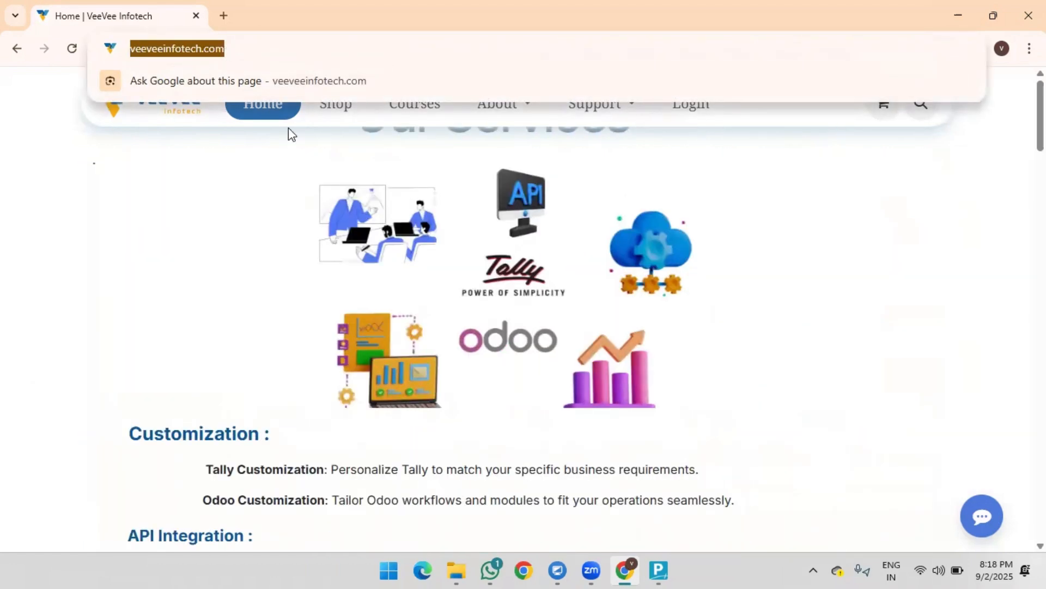
pyautogui.click(288, 129)
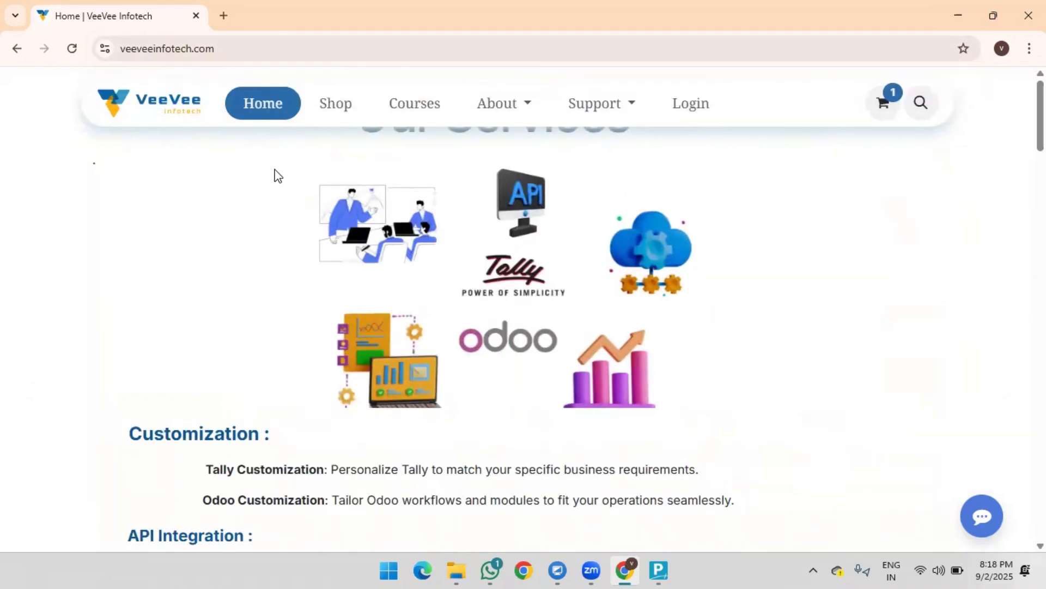
pyautogui.click(412, 110)
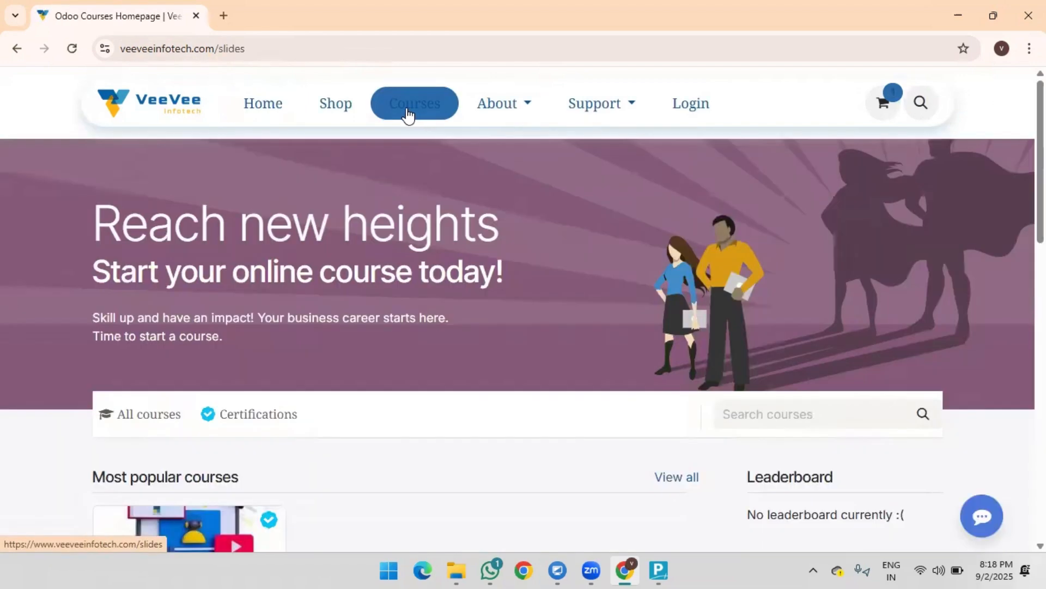
# Open the Tally Prime Fundamentals course and examine its price and lesson list.
pyautogui.scroll(-4, 264, 327)
pyautogui.scroll(-2, 261, 348)
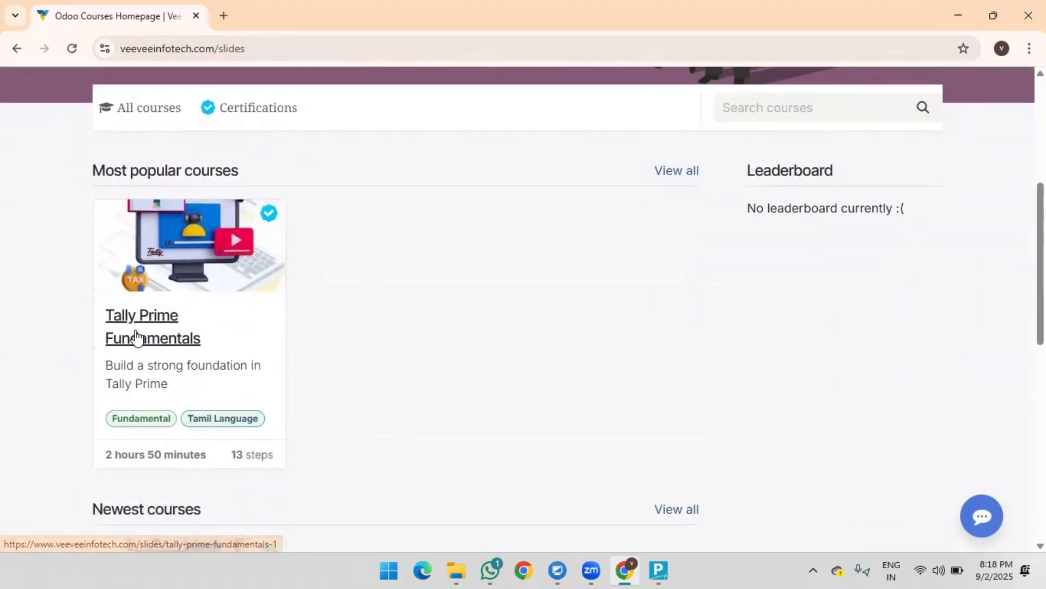
pyautogui.click(181, 342)
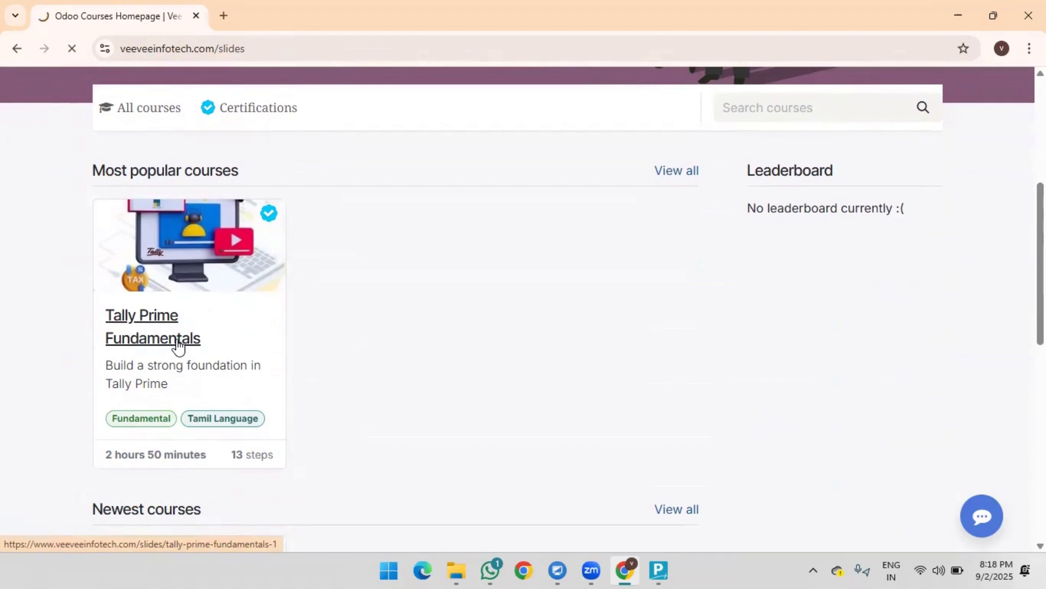
pyautogui.scroll(-5, 262, 319)
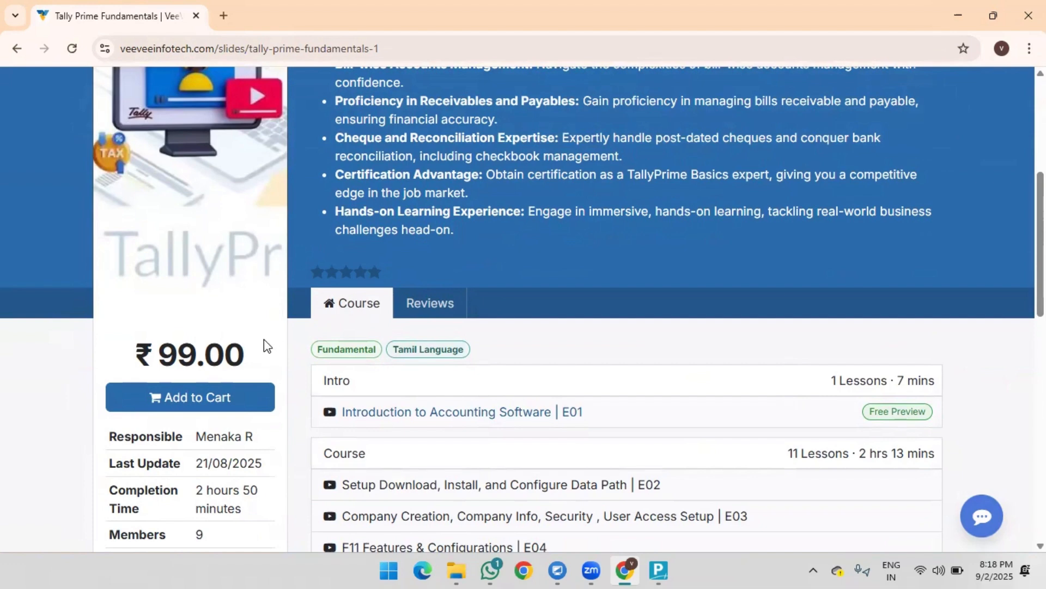
pyautogui.scroll(-3, 278, 335)
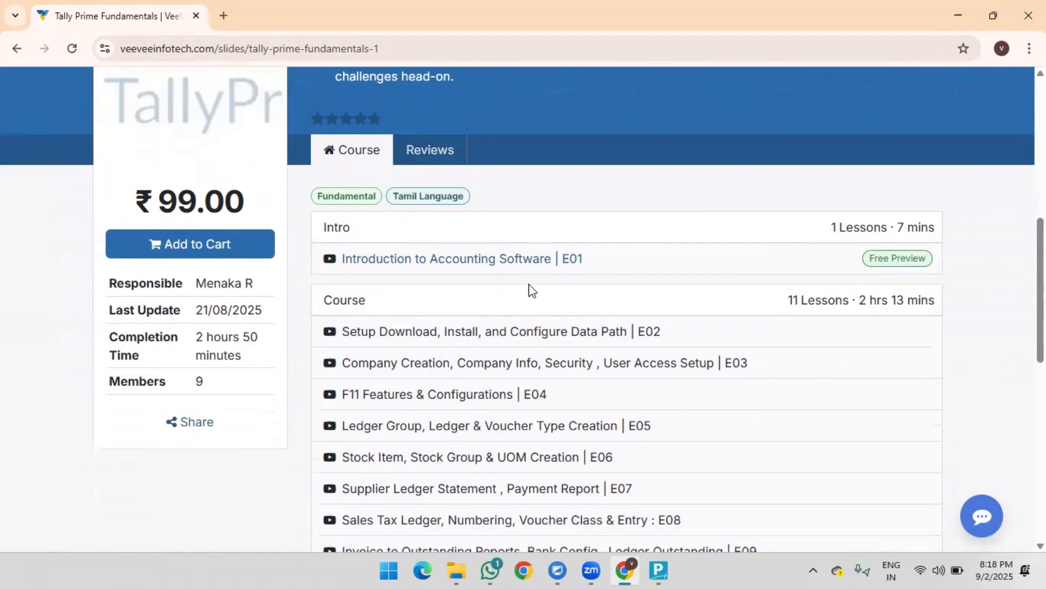